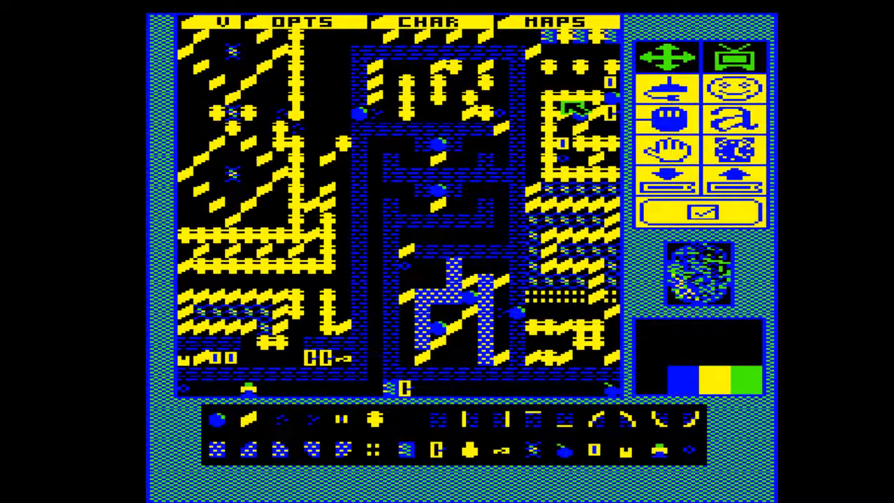
Open map B and draw skulls across the top and partway down the shaft between the third and fourth brick columns
{"action": "left_click", "coordinate": [572, 25]}
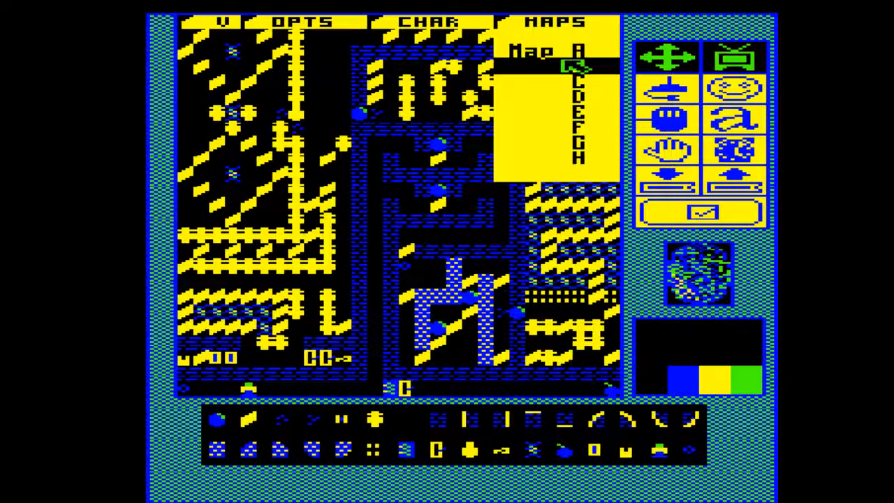
{"action": "left_click", "coordinate": [569, 65]}
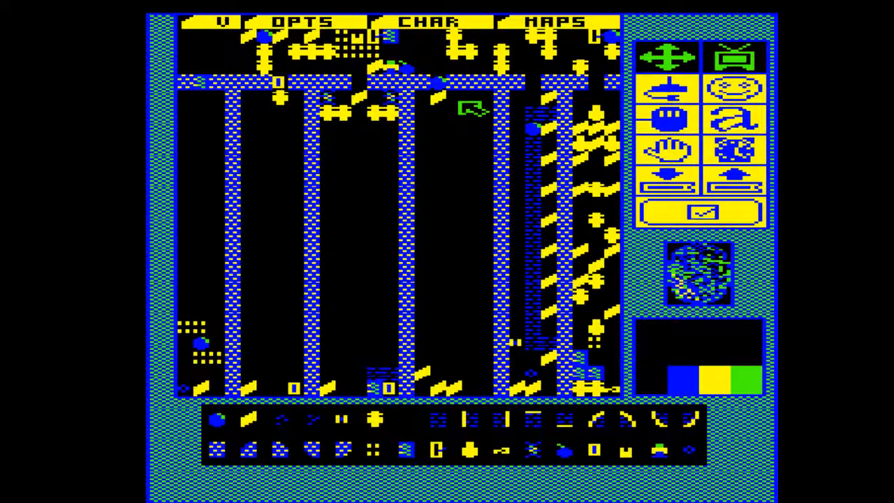
{"action": "left_click", "coordinate": [381, 417]}
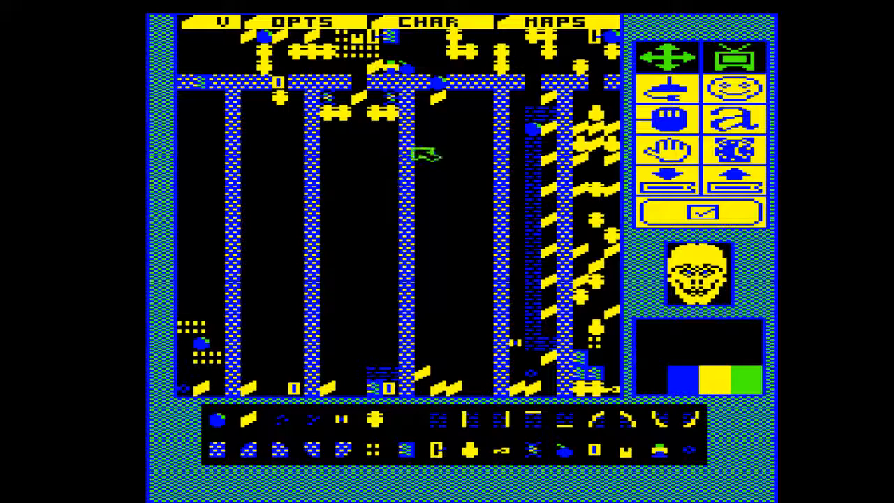
{"action": "mouse_move", "coordinate": [427, 114]}
{"action": "left_mouse_down"}
{"action": "mouse_move", "coordinate": [456, 115]}
{"action": "mouse_move", "coordinate": [460, 207]}
{"action": "left_mouse_up"}
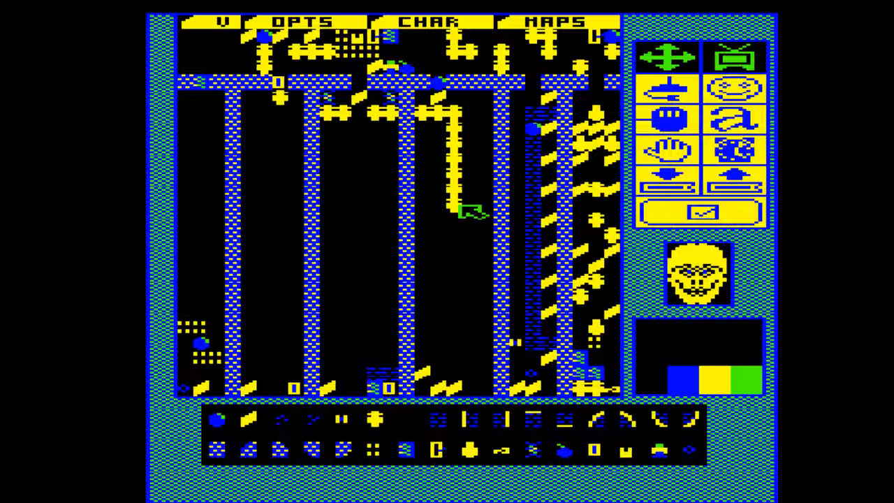
Erase the vertical skull run and draw a new one down the shaft that steps right and continues to the floor
{"action": "left_click", "coordinate": [409, 419]}
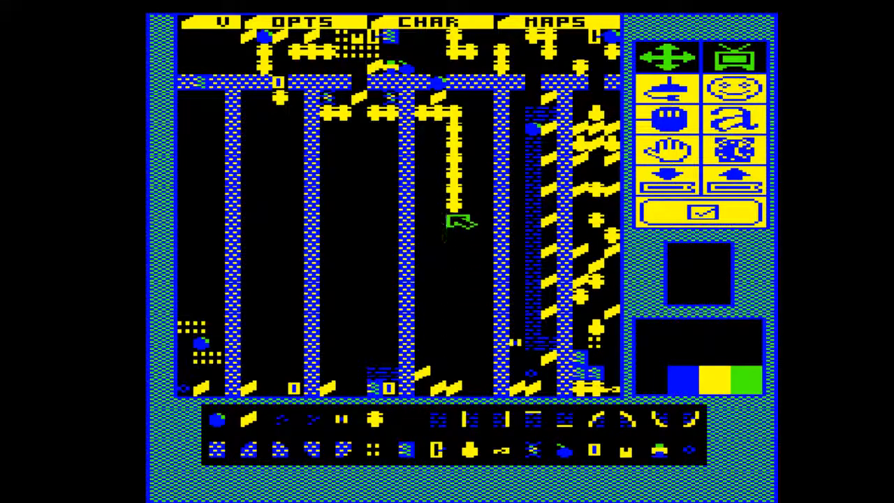
{"action": "left_click_drag", "start_coordinate": [459, 216], "coordinate": [459, 140]}
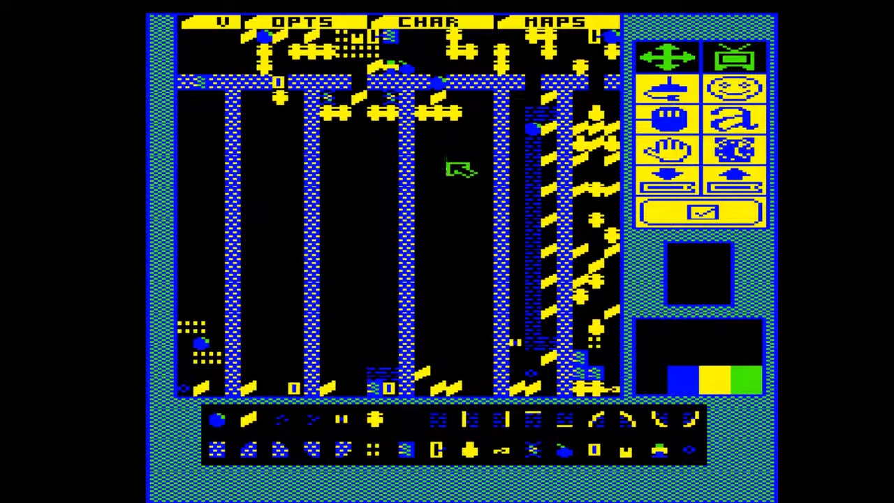
{"action": "left_click", "coordinate": [382, 418]}
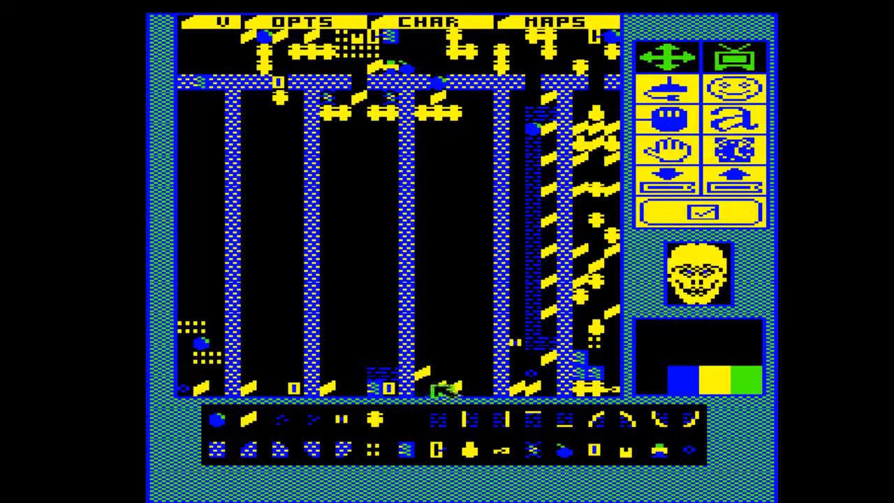
{"action": "left_click", "coordinate": [434, 140]}
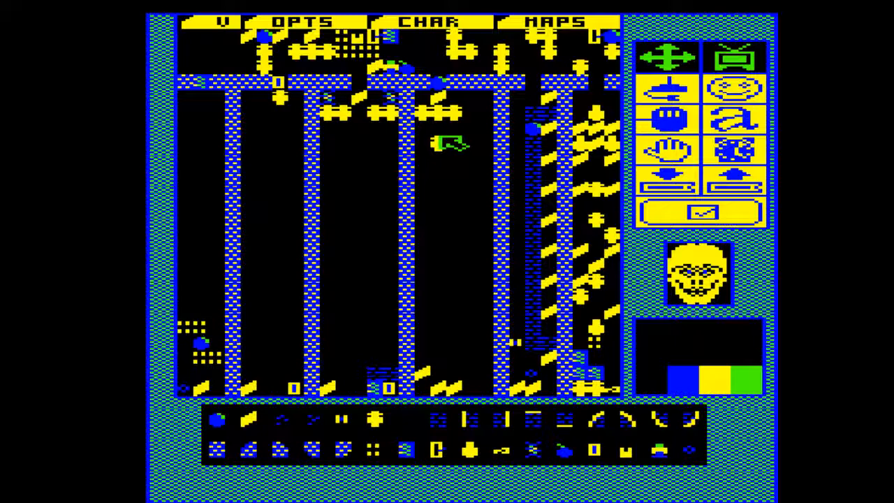
{"action": "mouse_move", "coordinate": [436, 140]}
{"action": "left_mouse_down"}
{"action": "mouse_move", "coordinate": [438, 269]}
{"action": "mouse_move", "coordinate": [442, 281]}
{"action": "mouse_move", "coordinate": [470, 285]}
{"action": "mouse_move", "coordinate": [472, 377]}
{"action": "left_mouse_up"}
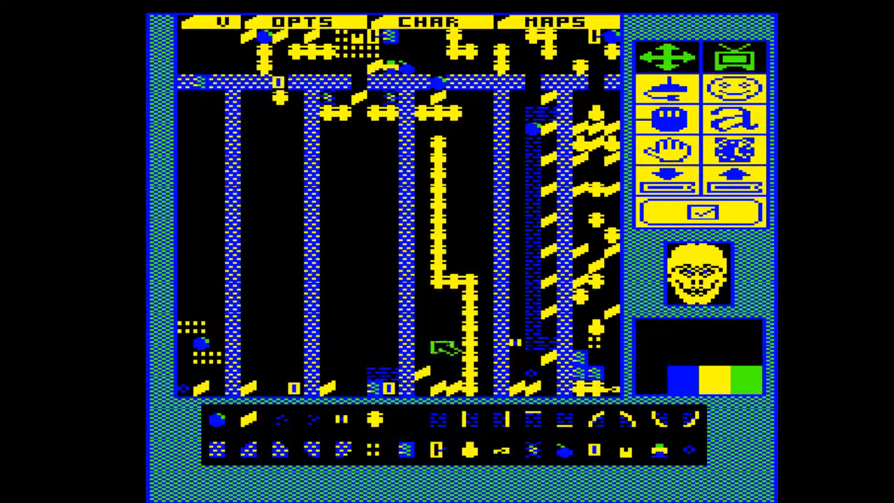
Replace the upper skull run with two parallel skull columns separated by a one-tile channel that is open at the top
{"action": "left_click", "coordinate": [408, 425]}
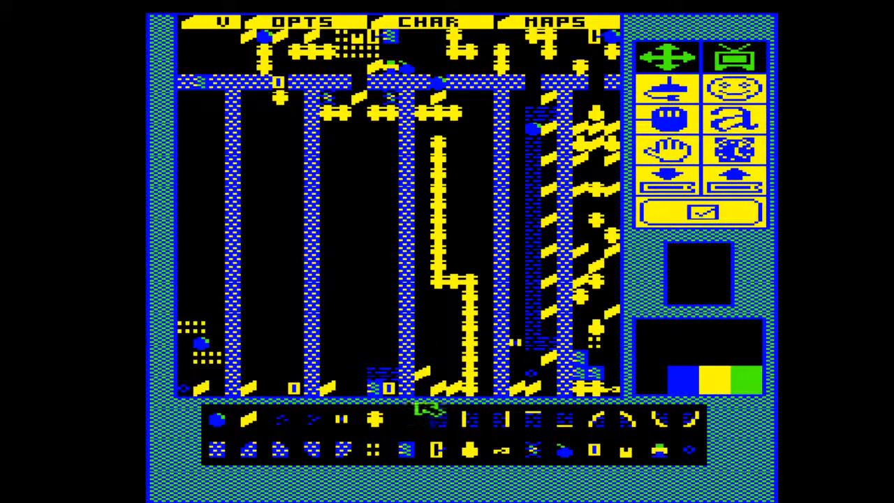
{"action": "left_click", "coordinate": [444, 262]}
{"action": "left_click_drag", "start_coordinate": [444, 262], "coordinate": [444, 152]}
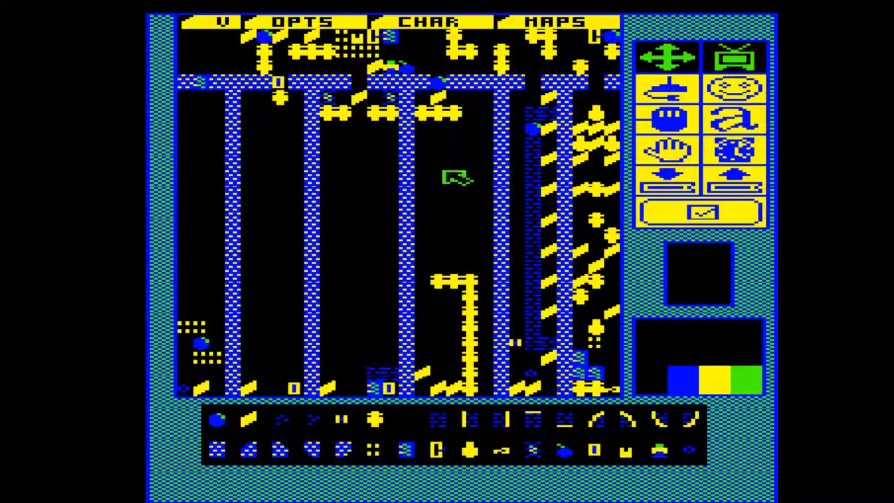
{"action": "left_click", "coordinate": [395, 420]}
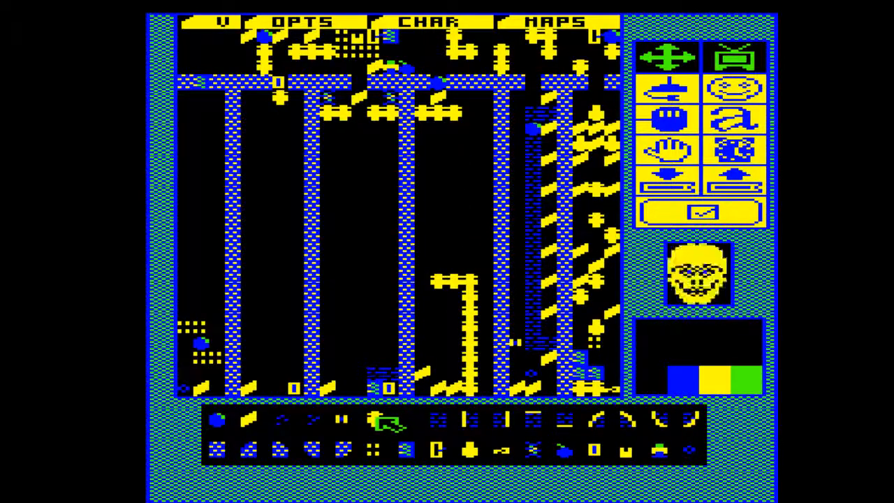
{"action": "mouse_move", "coordinate": [447, 268]}
{"action": "left_mouse_down"}
{"action": "mouse_move", "coordinate": [443, 116]}
{"action": "mouse_move", "coordinate": [471, 148]}
{"action": "mouse_move", "coordinate": [466, 254]}
{"action": "left_mouse_up"}
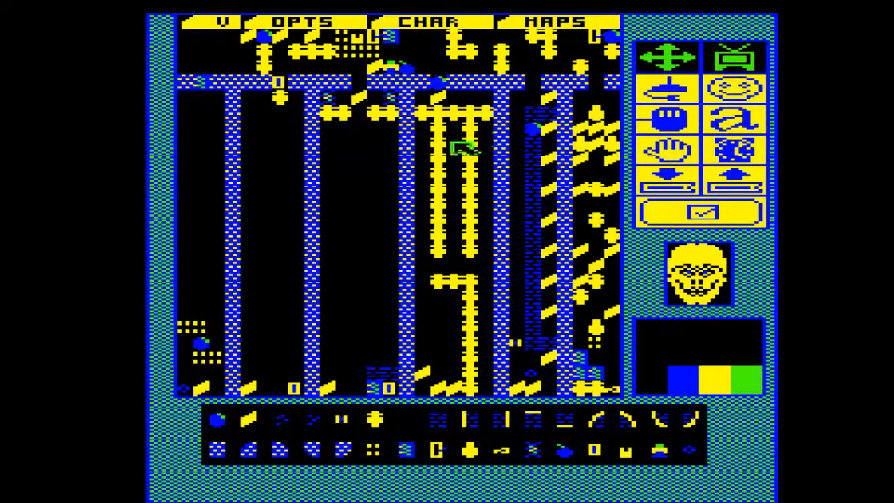
{"action": "left_click", "coordinate": [419, 416]}
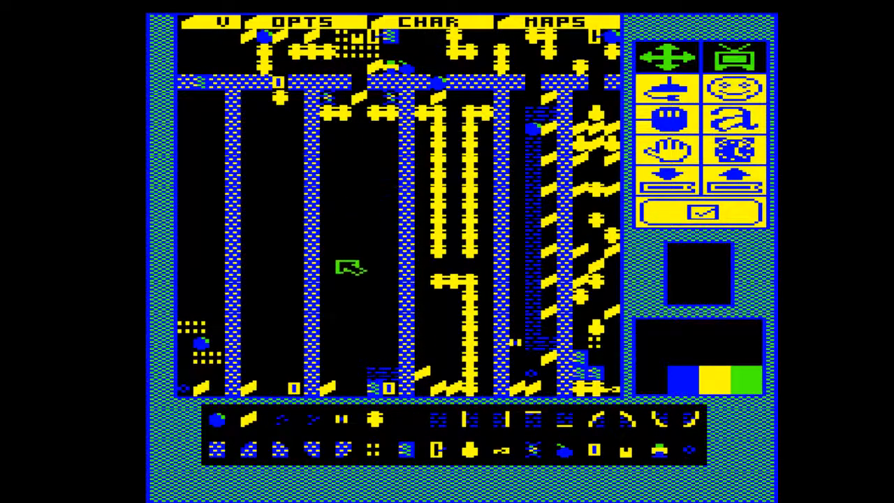
Fill the channel between the skull columns with boulders, and place diamonds beside its top and one directly beneath it
{"action": "left_click", "coordinate": [239, 421]}
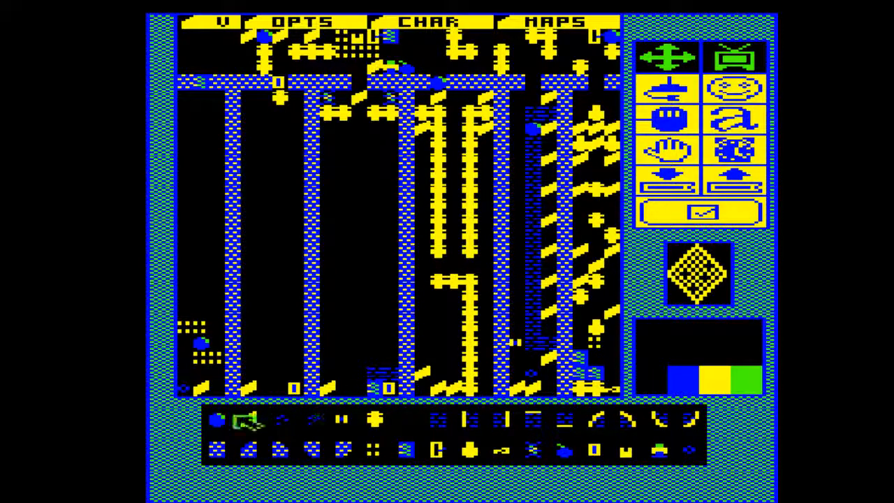
{"action": "left_click", "coordinate": [237, 419]}
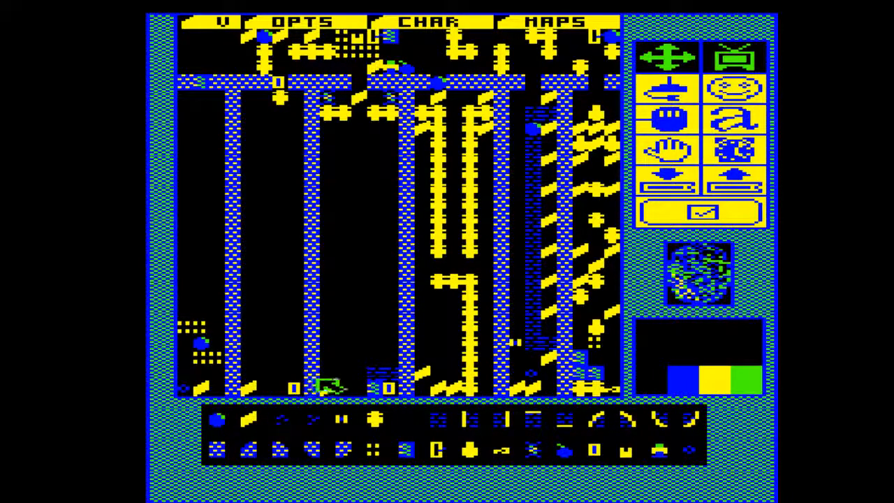
{"action": "left_click", "coordinate": [328, 386]}
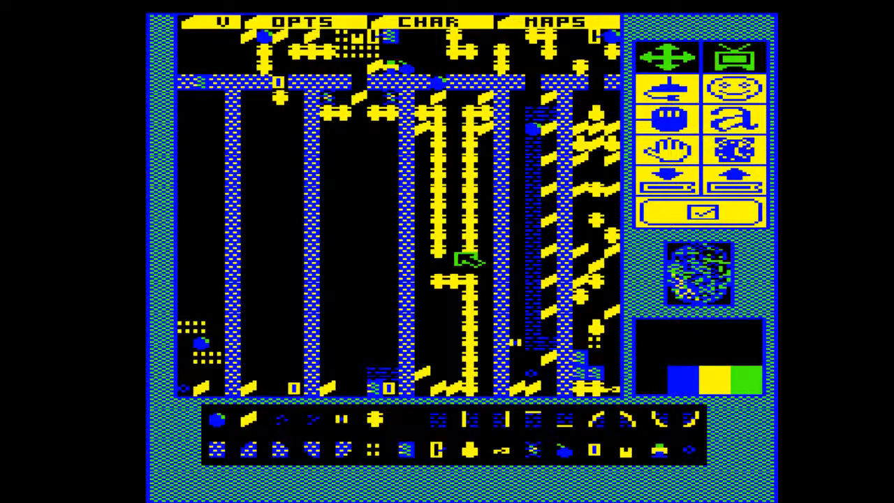
{"action": "left_click_drag", "start_coordinate": [466, 260], "coordinate": [464, 113]}
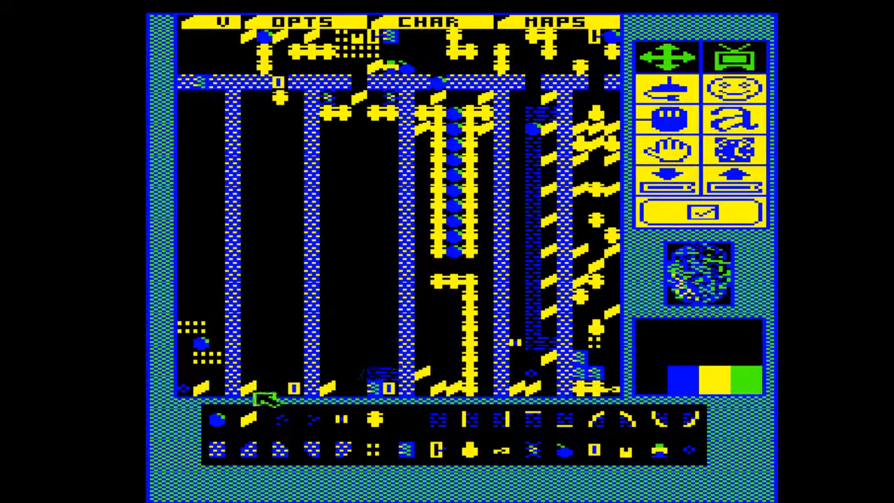
{"action": "left_click", "coordinate": [266, 421]}
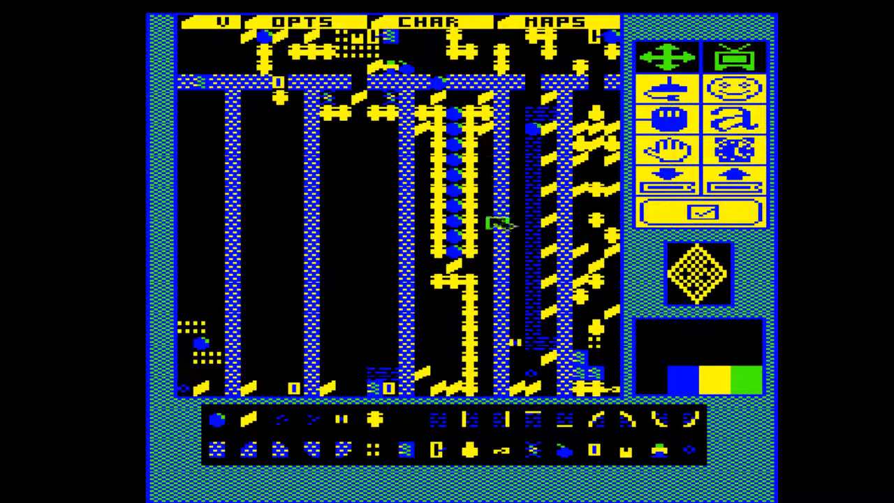
Erase the diamond beside the right skull column and add two short skull rows branching left from the lower skull run
{"action": "left_click", "coordinate": [421, 421]}
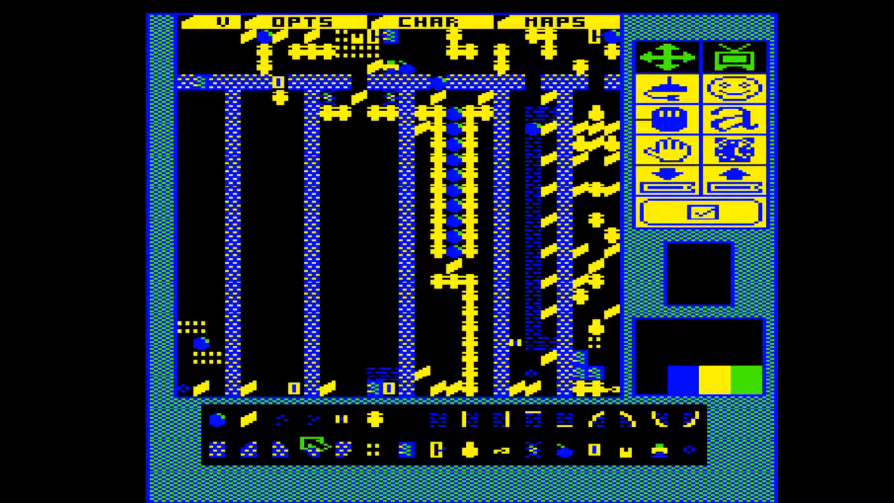
{"action": "left_click", "coordinate": [379, 417]}
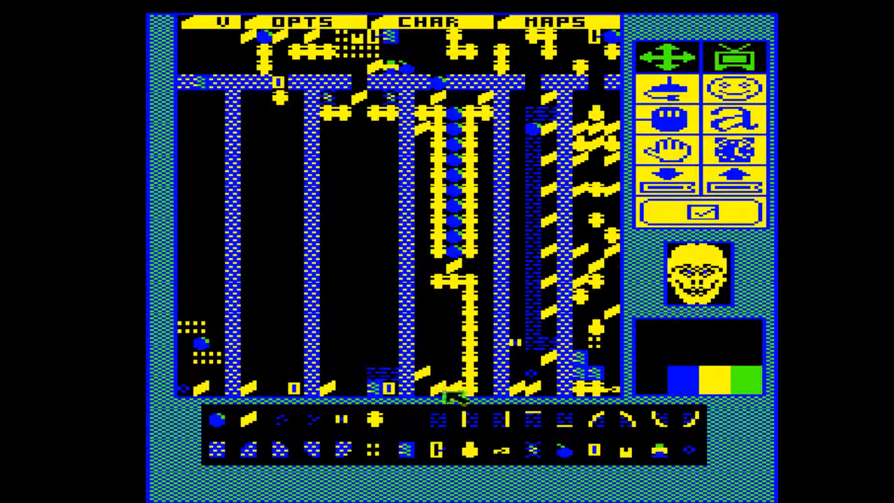
{"action": "left_click", "coordinate": [451, 343]}
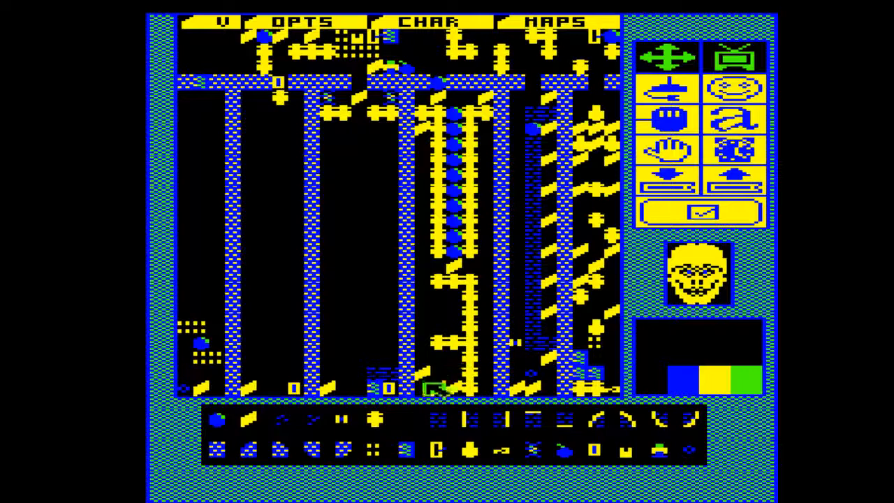
{"action": "left_click", "coordinate": [425, 418]}
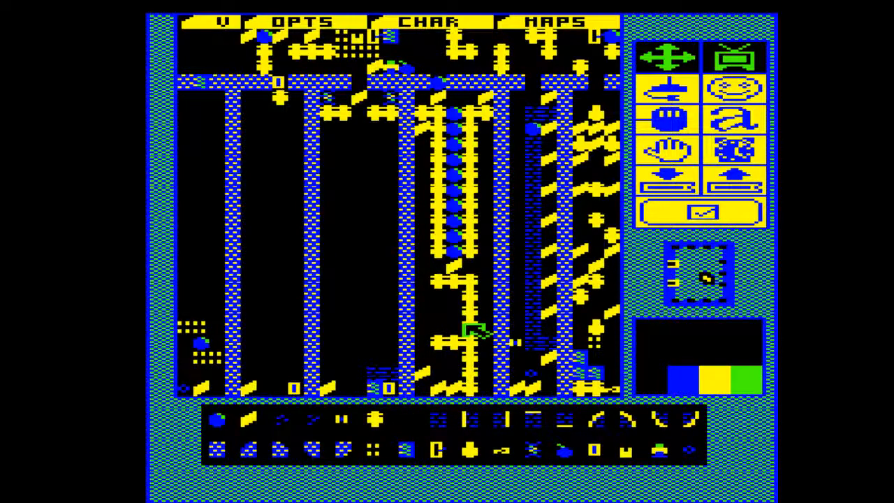
{"action": "left_click", "coordinate": [402, 424]}
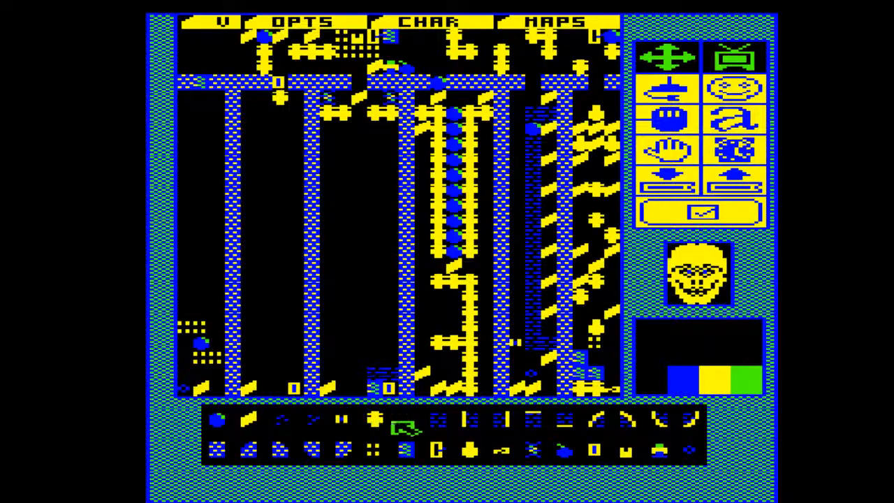
{"action": "left_click", "coordinate": [441, 317]}
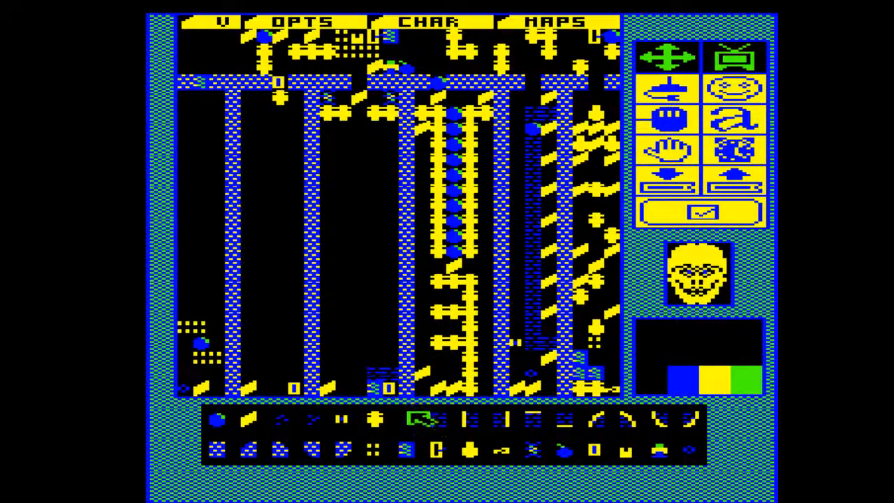
Clear the lower run's top section and lowest branch, and extend the two parallel skull columns two tiles down
{"action": "left_click", "coordinate": [416, 418]}
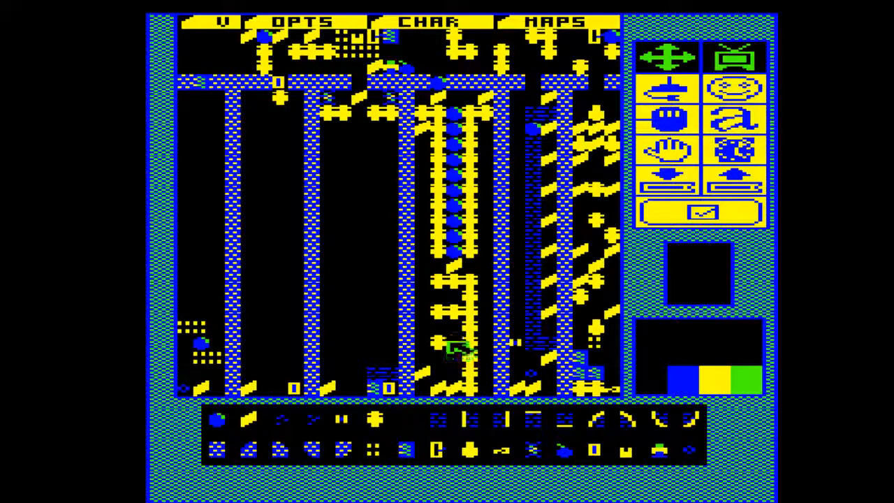
{"action": "left_click_drag", "start_coordinate": [448, 342], "coordinate": [433, 336]}
{"action": "mouse_move", "coordinate": [433, 285]}
{"action": "left_mouse_down"}
{"action": "mouse_move", "coordinate": [482, 286]}
{"action": "mouse_move", "coordinate": [429, 375]}
{"action": "left_mouse_up"}
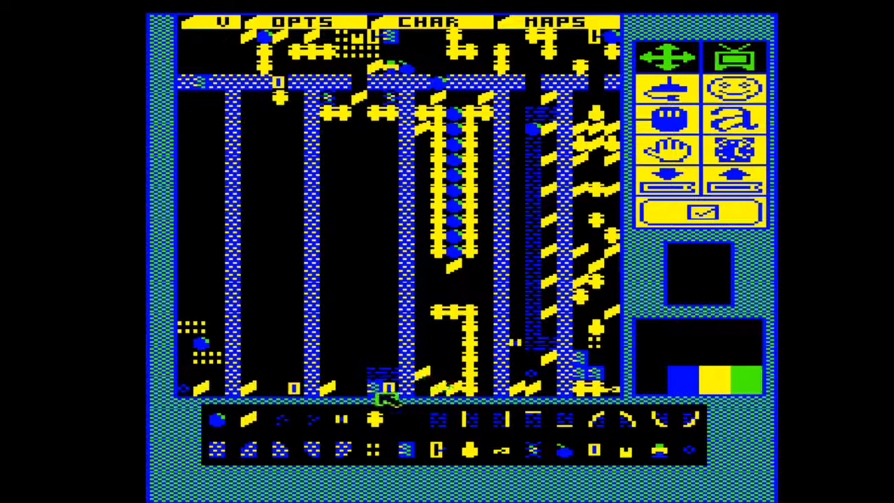
{"action": "left_click", "coordinate": [375, 419]}
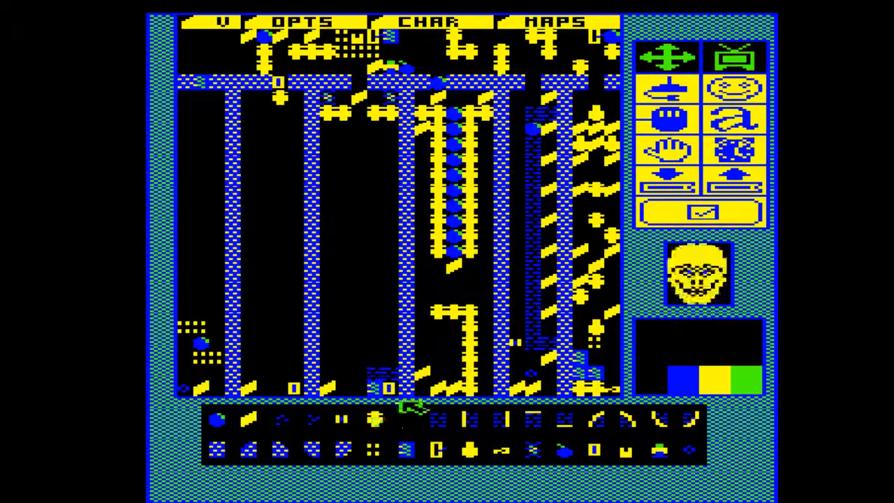
{"action": "mouse_move", "coordinate": [434, 279]}
{"action": "left_mouse_down"}
{"action": "mouse_move", "coordinate": [434, 268]}
{"action": "mouse_move", "coordinate": [476, 279]}
{"action": "left_mouse_up"}
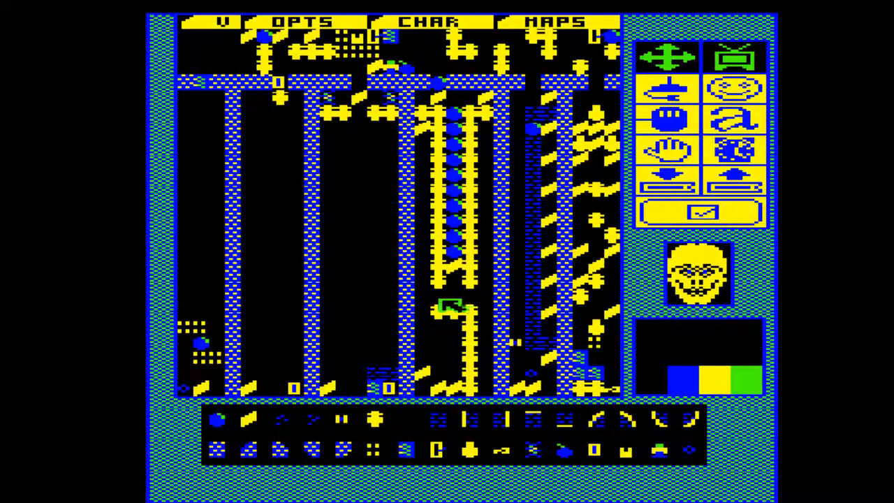
Place a diamond below the extended channel and fill the channel's two lowest tiles with boulders
{"action": "left_click", "coordinate": [275, 425]}
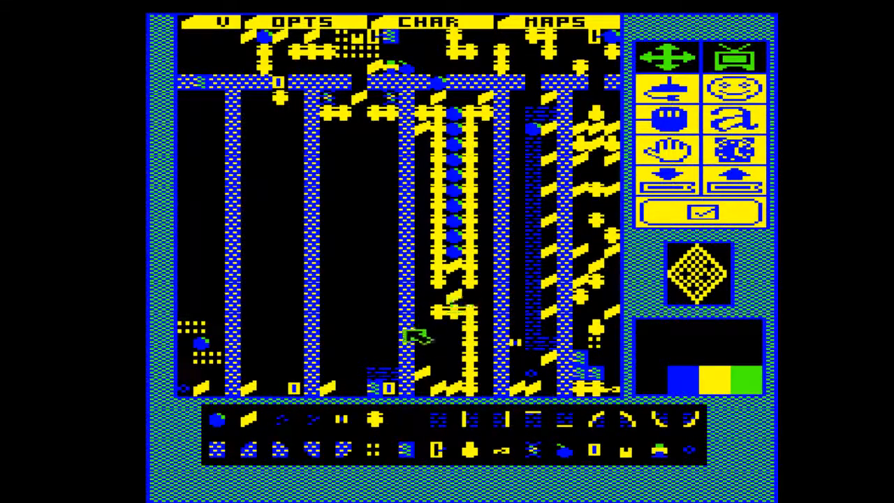
{"action": "left_click", "coordinate": [239, 423]}
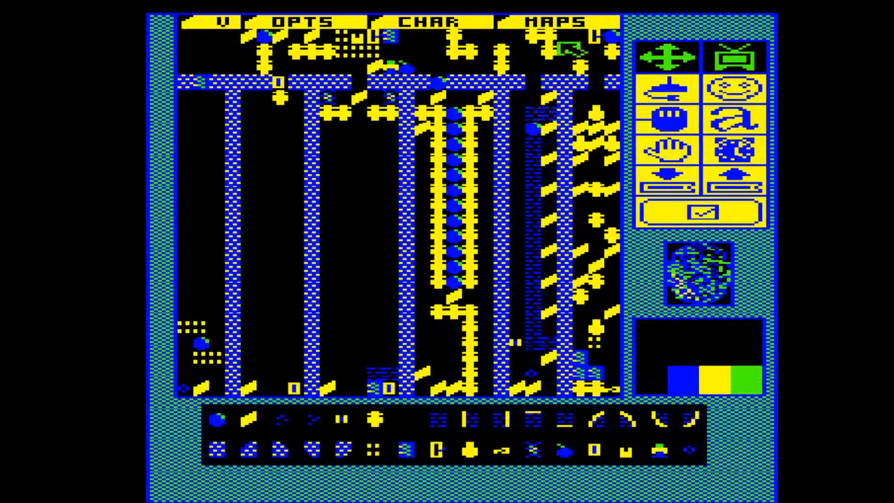
Switch to map C and from there to map D
{"action": "left_click", "coordinate": [570, 25]}
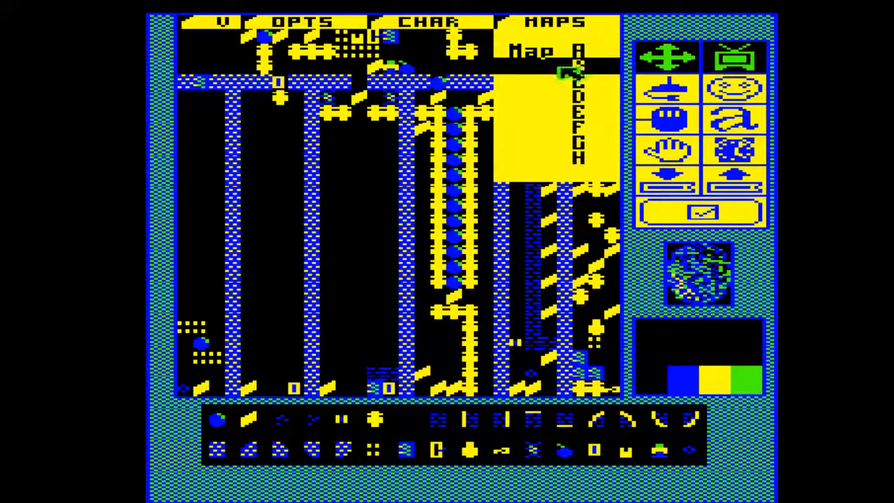
{"action": "left_click", "coordinate": [567, 84]}
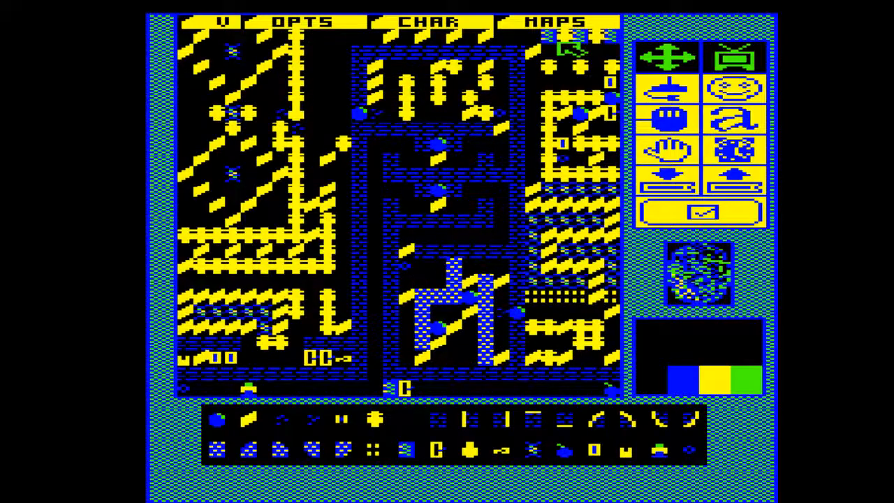
{"action": "left_click", "coordinate": [569, 25]}
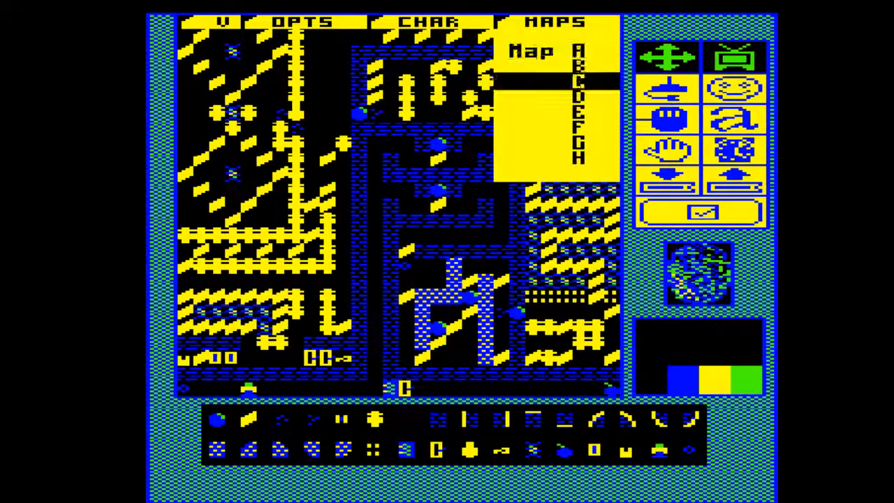
{"action": "left_click", "coordinate": [568, 97]}
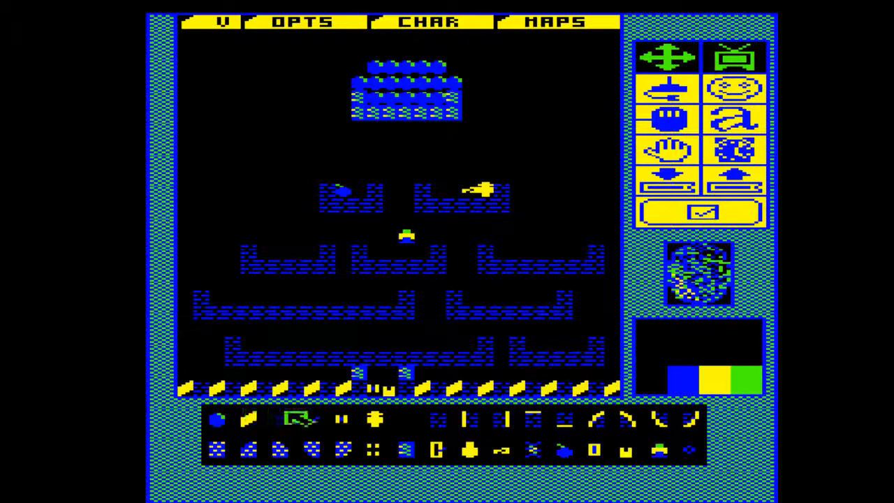
Replace the two lowest brick platforms with a full-width row of single bricks spaced one tile apart, leaving a two-tile gap in the middle
{"action": "left_click", "coordinate": [412, 419]}
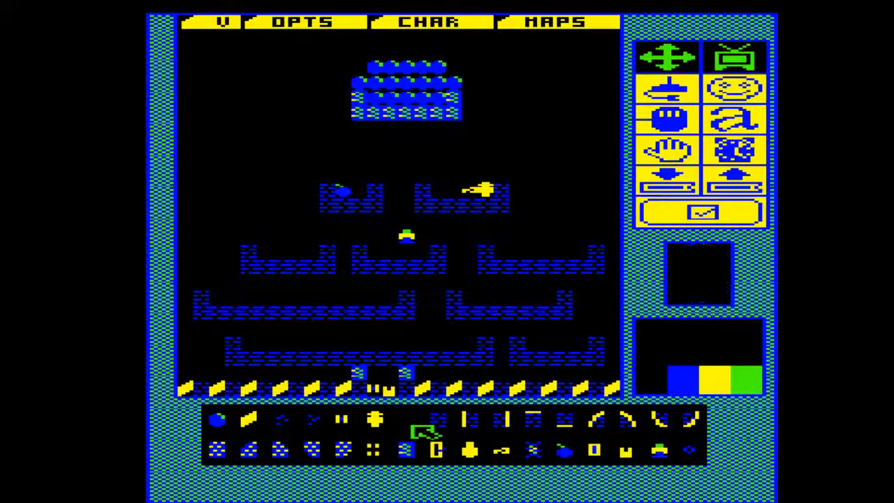
{"action": "mouse_move", "coordinate": [240, 349]}
{"action": "left_mouse_down"}
{"action": "mouse_move", "coordinate": [244, 363]}
{"action": "mouse_move", "coordinate": [386, 365]}
{"action": "mouse_move", "coordinate": [594, 364]}
{"action": "mouse_move", "coordinate": [607, 349]}
{"action": "mouse_move", "coordinate": [493, 357]}
{"action": "left_mouse_up"}
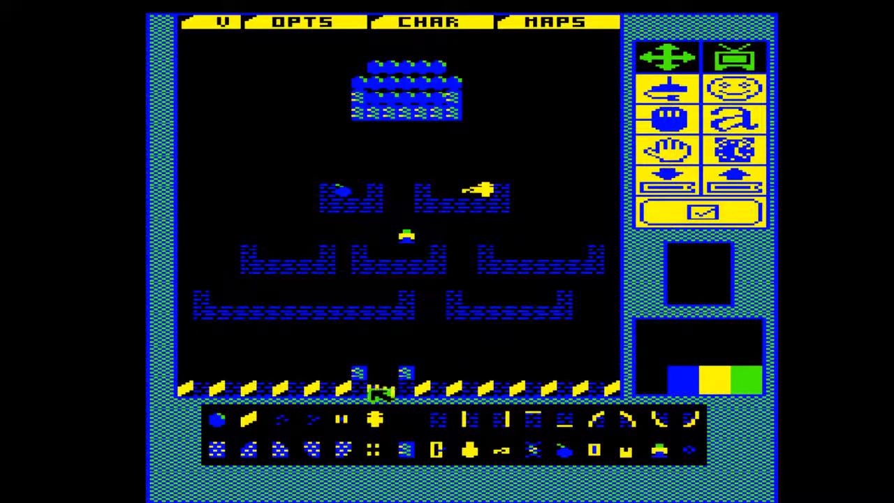
{"action": "left_click", "coordinate": [416, 424]}
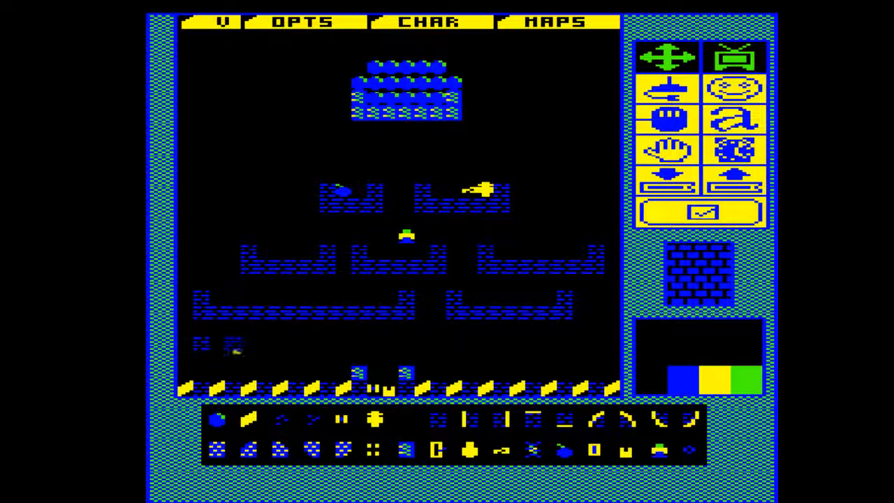
{"action": "left_click", "coordinate": [296, 343]}
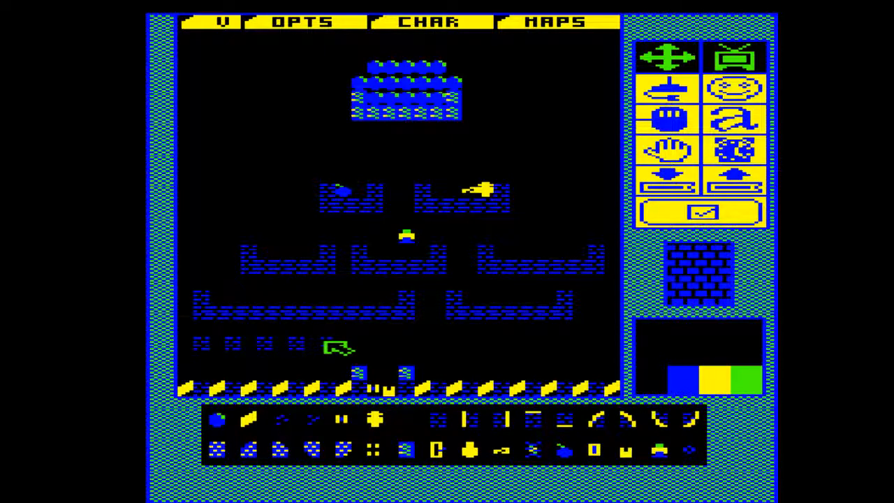
{"action": "left_click", "coordinate": [360, 344]}
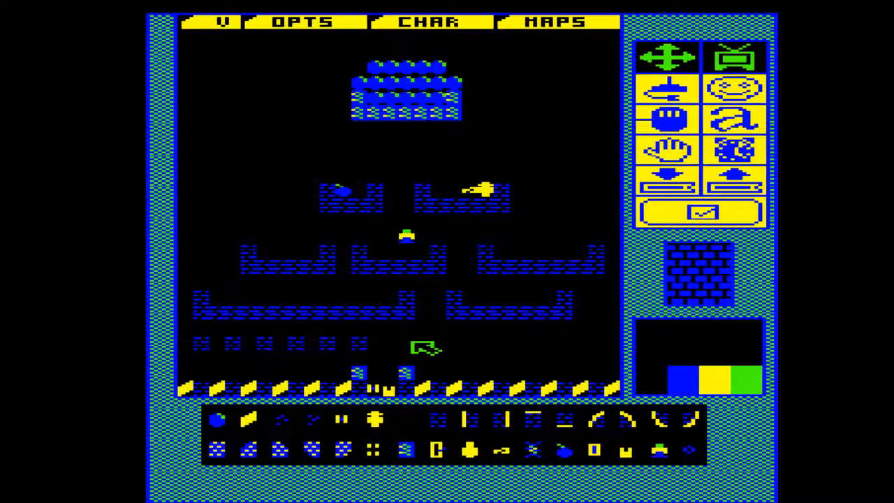
{"action": "left_click", "coordinate": [470, 343]}
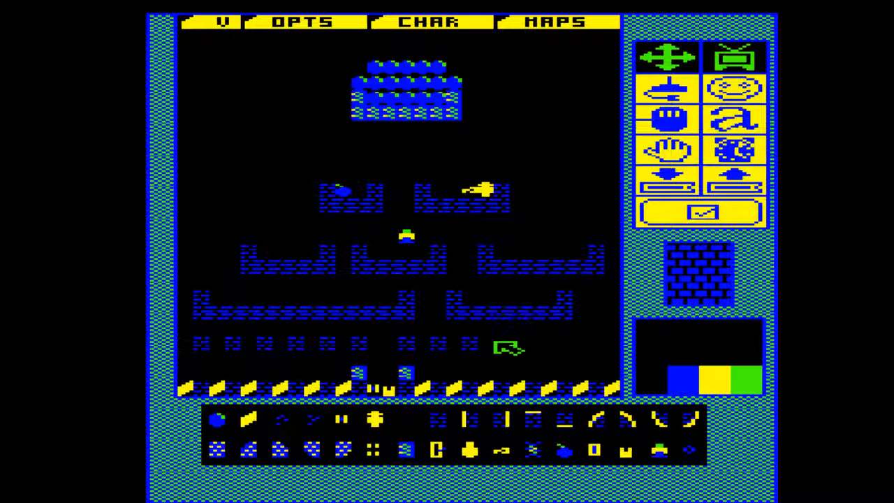
{"action": "left_click", "coordinate": [503, 344]}
{"action": "left_click", "coordinate": [563, 344]}
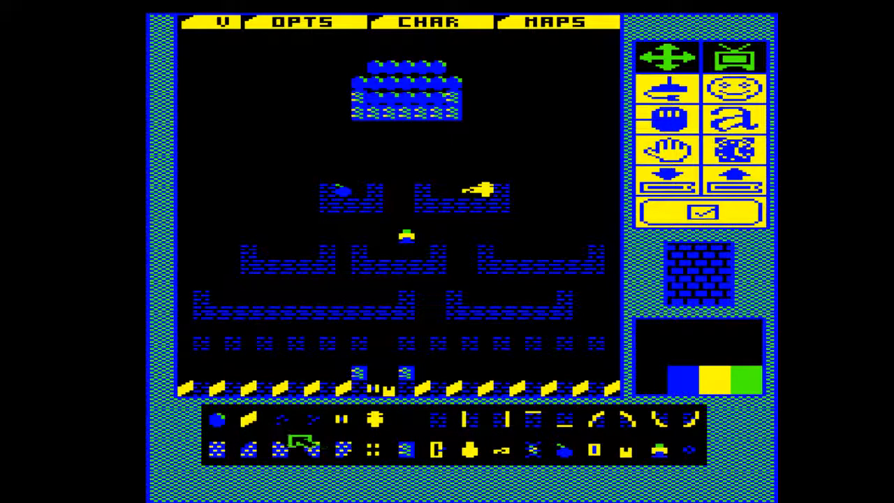
Fill the gaps in the single-brick row with skulls, keeping two adjacent skulls in the middle and bricks between the others
{"action": "left_click", "coordinate": [374, 417]}
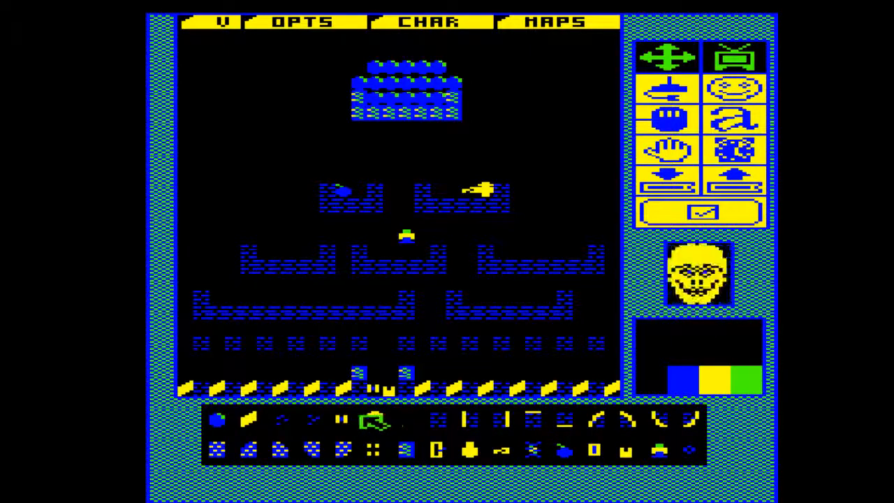
{"action": "left_click", "coordinate": [217, 342]}
{"action": "left_click", "coordinate": [280, 342]}
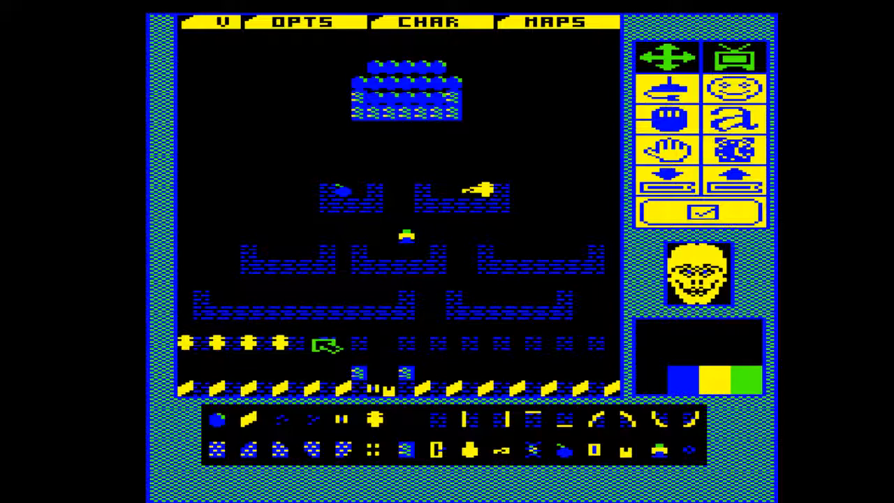
{"action": "left_click", "coordinate": [312, 342]}
{"action": "left_click", "coordinate": [343, 342]}
{"action": "left_click", "coordinate": [374, 342]}
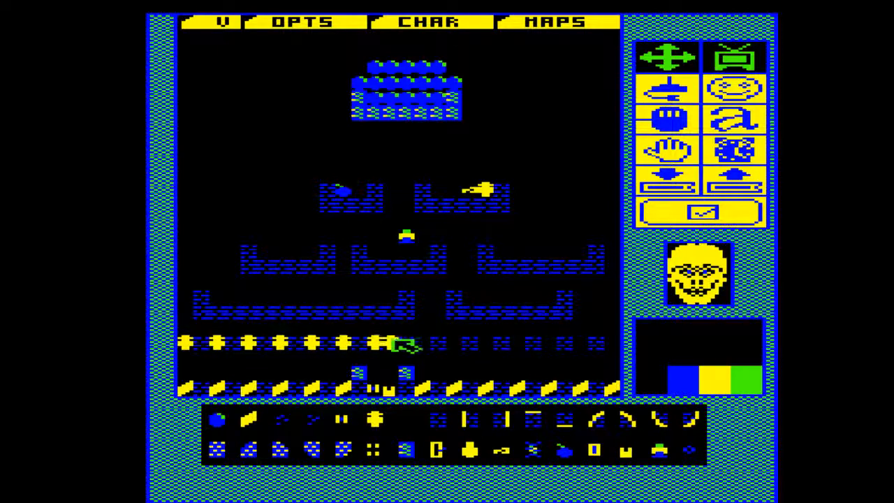
{"action": "left_click", "coordinate": [406, 342]}
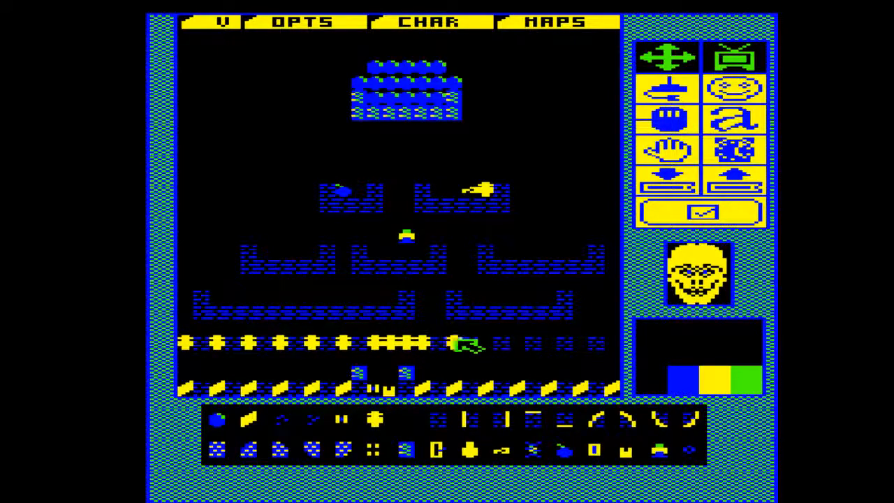
{"action": "left_click", "coordinate": [453, 343]}
{"action": "left_click", "coordinate": [485, 342]}
{"action": "left_click", "coordinate": [517, 342]}
{"action": "left_click", "coordinate": [548, 342]}
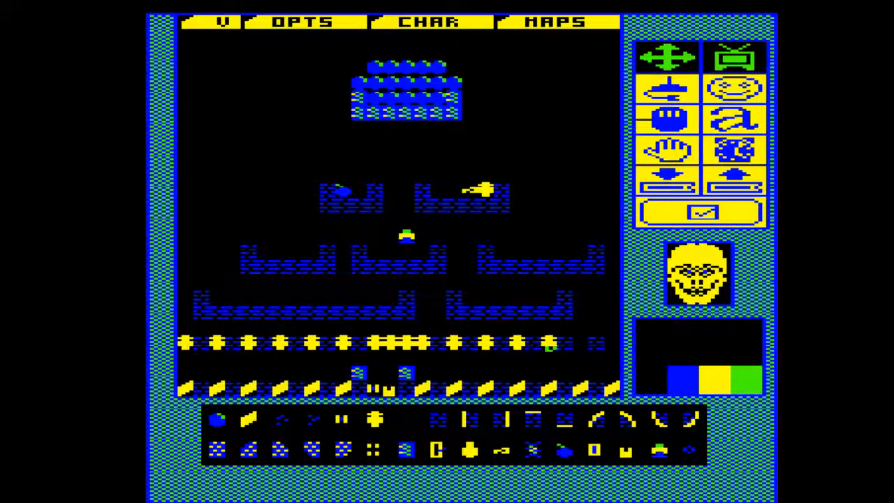
{"action": "left_click", "coordinate": [580, 342]}
{"action": "left_click", "coordinate": [612, 342]}
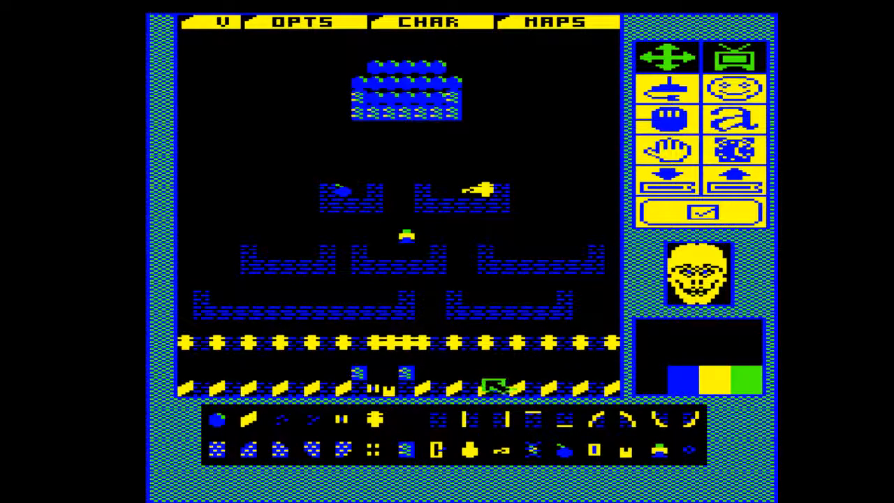
{"action": "left_click", "coordinate": [440, 419]}
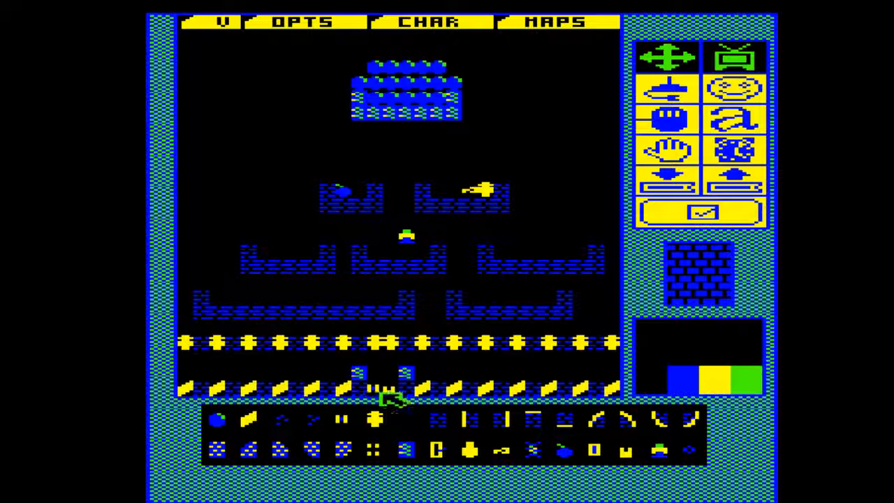
Build a pocket at the map's right edge from two stacked skulls, one skull diagonally above, a diamond underneath and the small blue dot tile beside it
{"action": "left_click", "coordinate": [401, 422]}
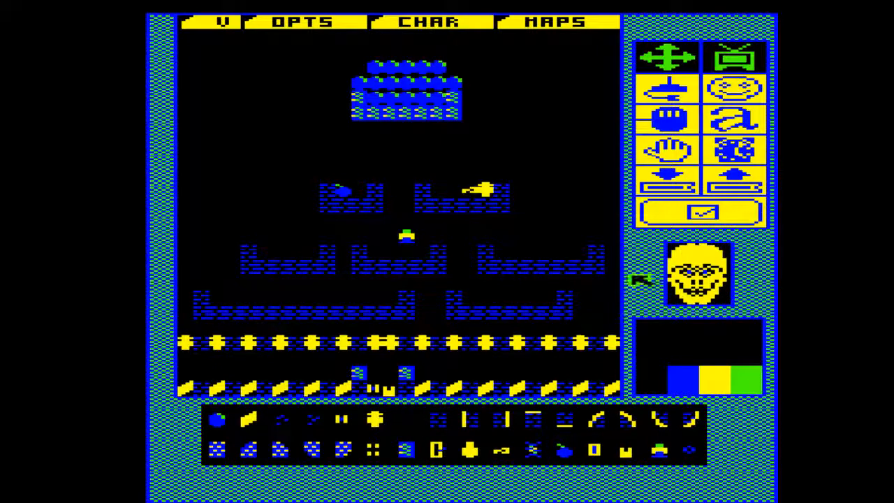
{"action": "left_click", "coordinate": [598, 303]}
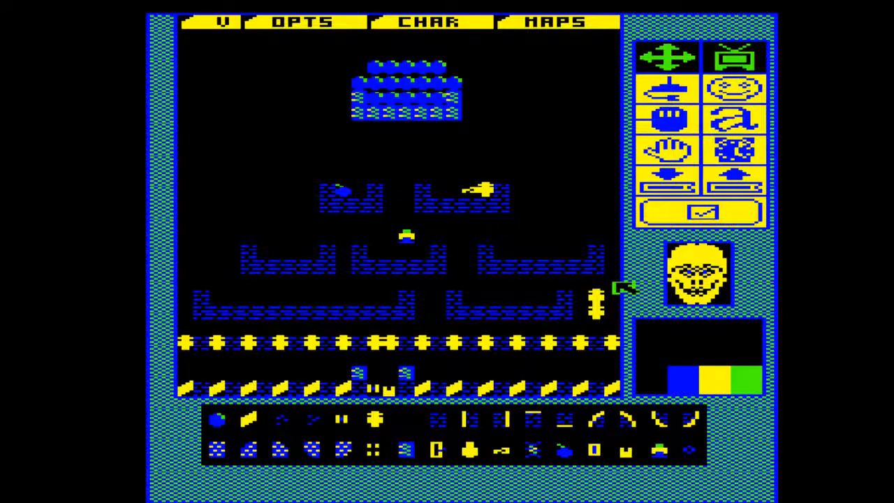
{"action": "left_click", "coordinate": [614, 284]}
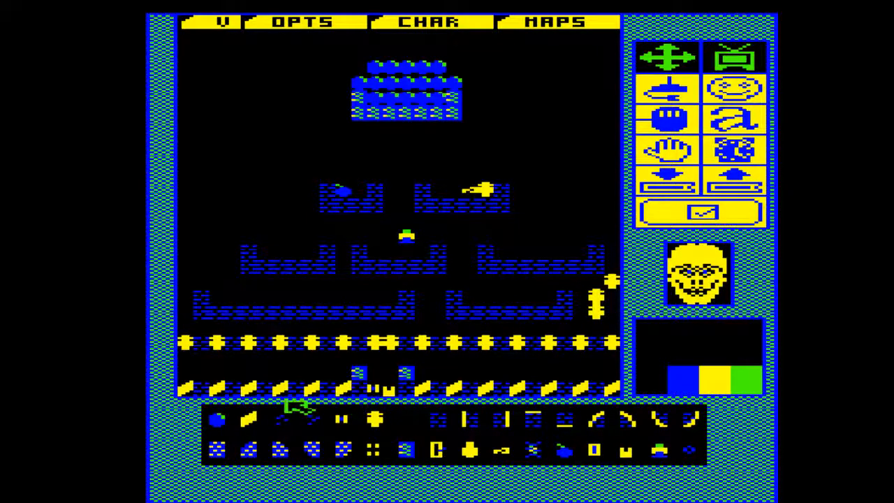
{"action": "left_click", "coordinate": [276, 419]}
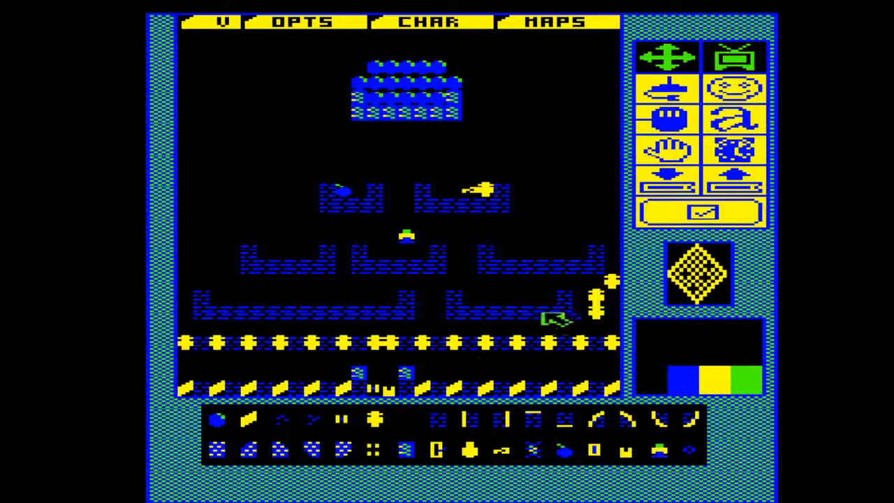
{"action": "left_click", "coordinate": [595, 326]}
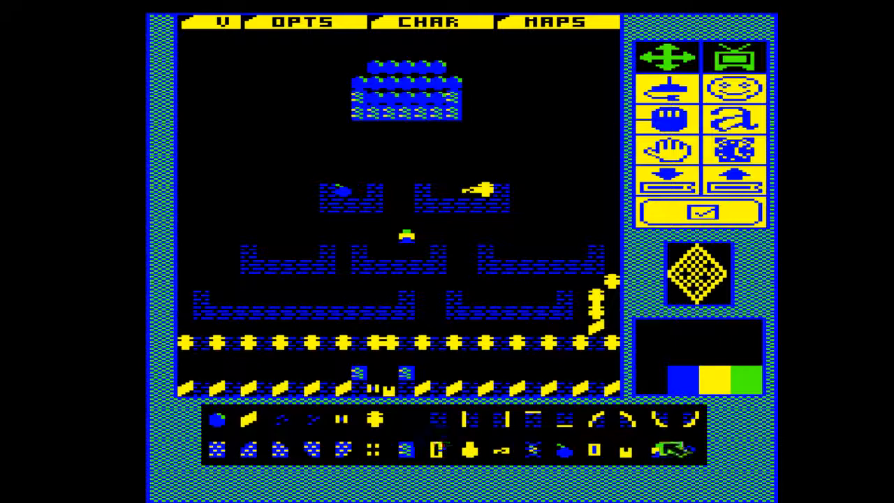
{"action": "left_click", "coordinate": [691, 449]}
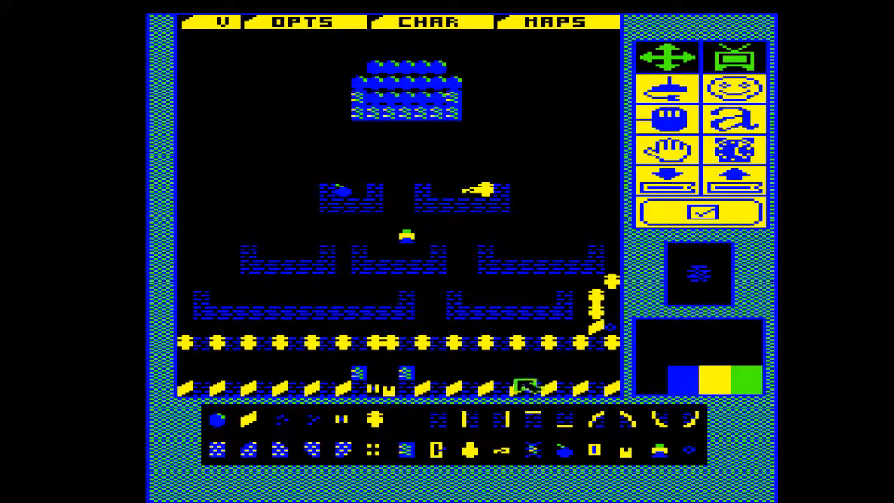
Replace four skulls spread along the brick-and-skull row with barred cage tiles
{"action": "left_click", "coordinate": [438, 451]}
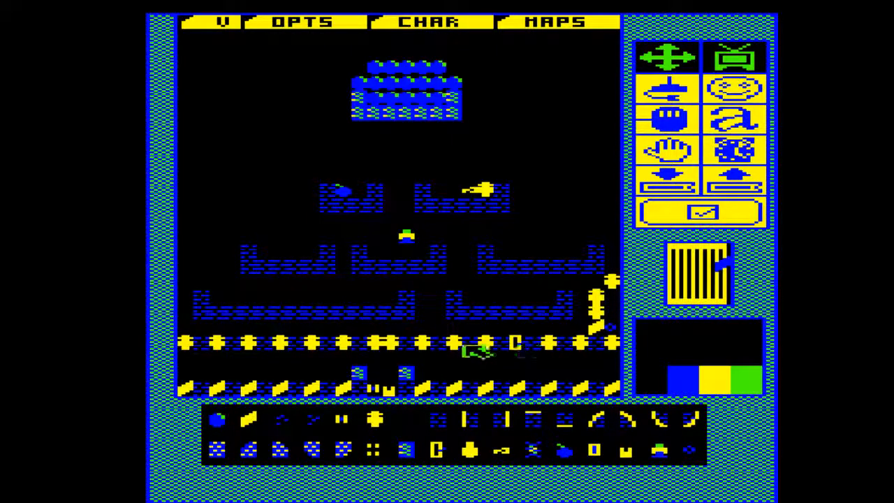
{"action": "left_click", "coordinate": [421, 344]}
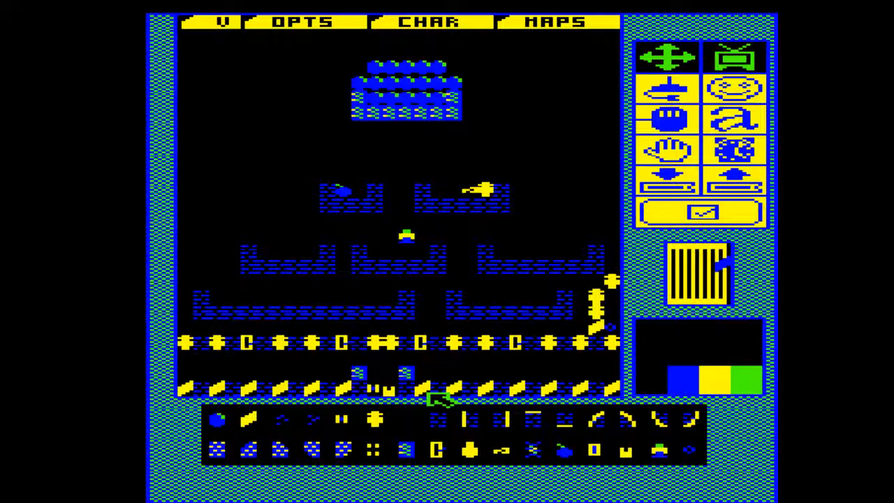
Draw two U-shaped brick platforms beneath the boulder mound, with a bomb in the left one and a skull with a key beside it in the right one
{"action": "left_click", "coordinate": [446, 421]}
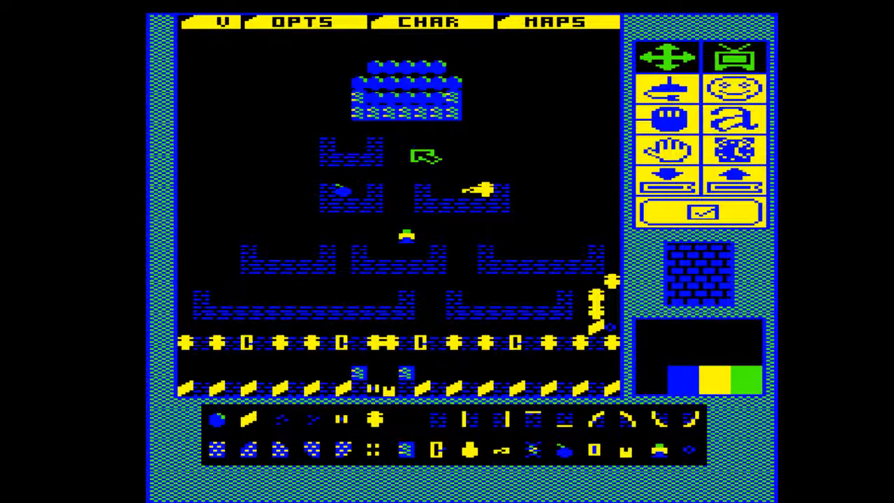
{"action": "mouse_move", "coordinate": [435, 161]}
{"action": "left_mouse_down"}
{"action": "mouse_move", "coordinate": [501, 164]}
{"action": "mouse_move", "coordinate": [501, 154]}
{"action": "left_mouse_up"}
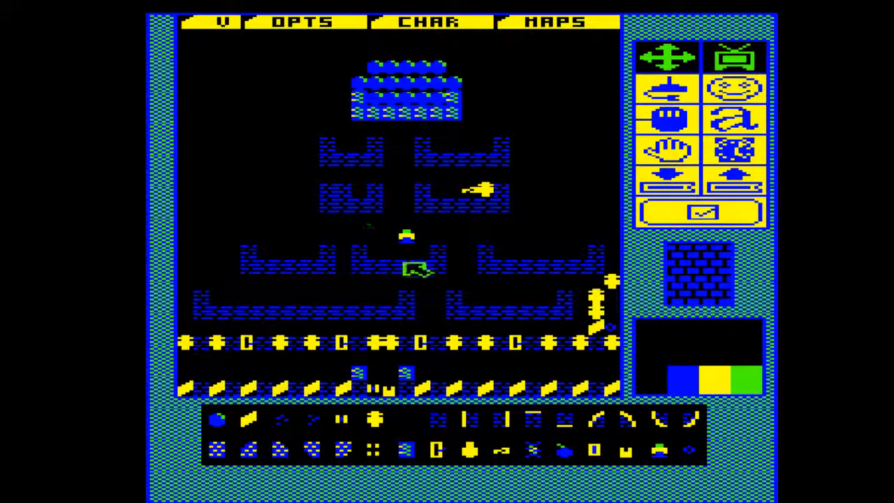
{"action": "left_click", "coordinate": [565, 452]}
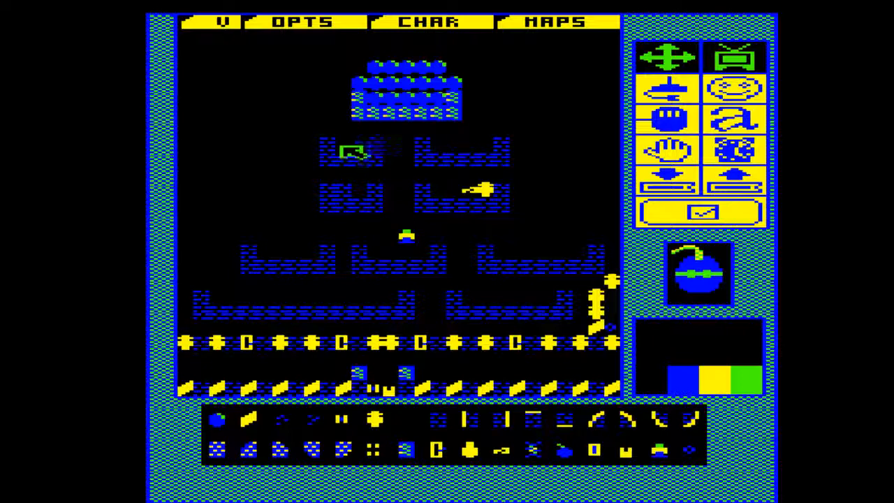
{"action": "left_click", "coordinate": [342, 146]}
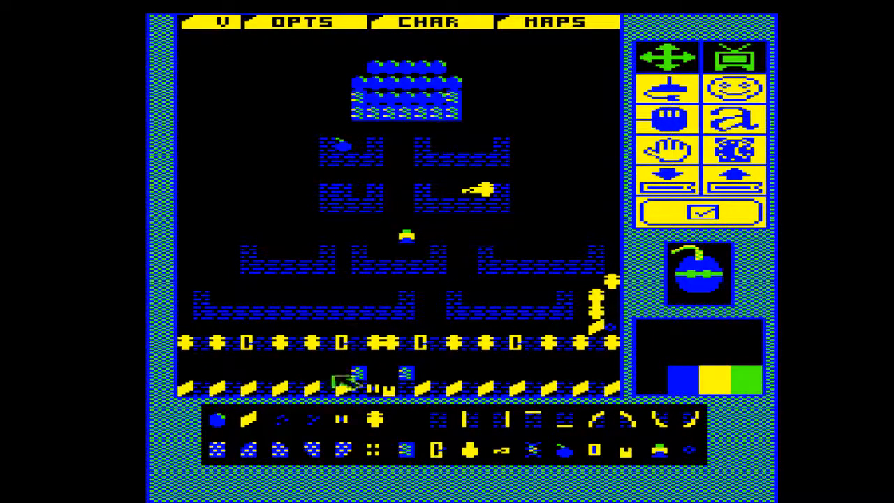
{"action": "left_click", "coordinate": [375, 419]}
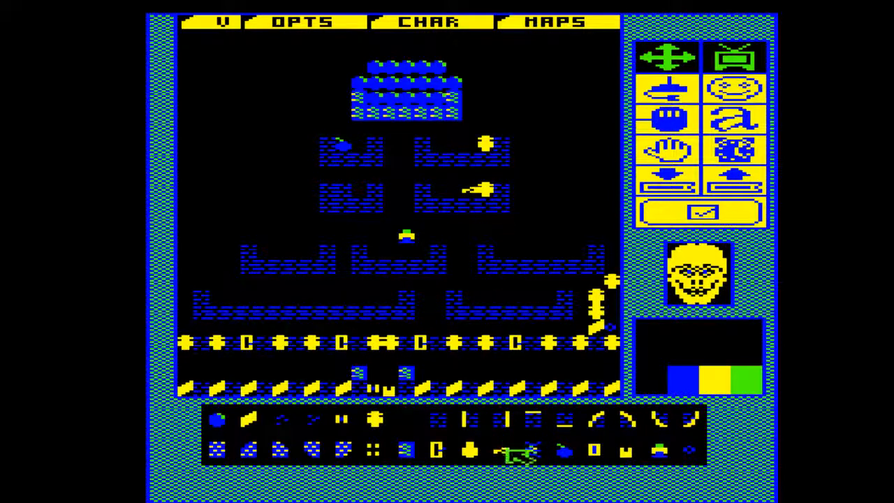
{"action": "left_click", "coordinate": [504, 451]}
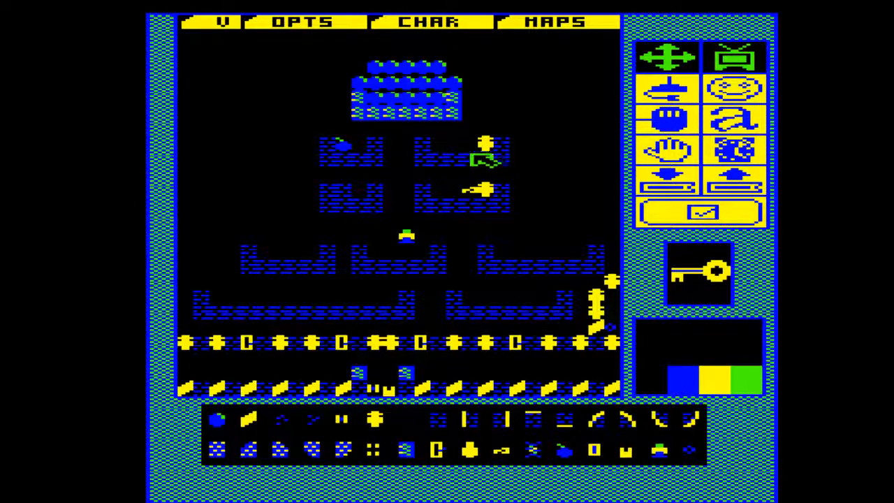
{"action": "left_click", "coordinate": [481, 147]}
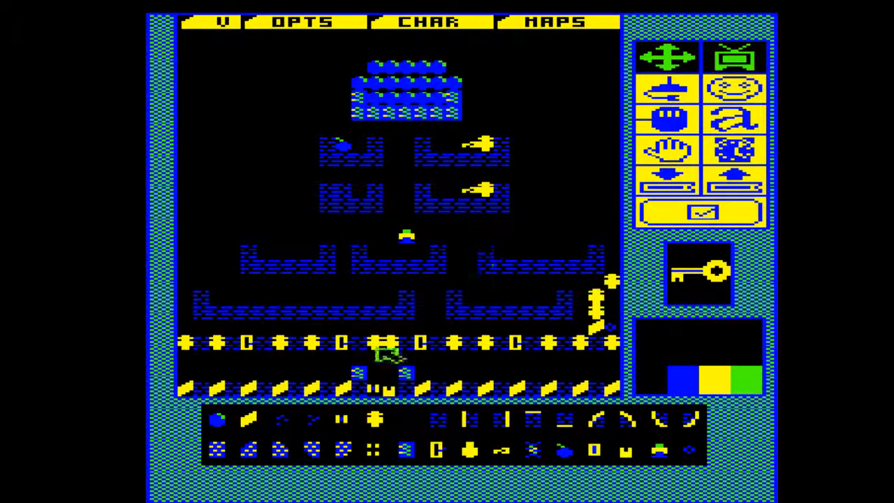
Erase the old pair of platforms below with their skull and key, and move the player start to the top of the boulder mound
{"action": "left_click", "coordinate": [412, 416]}
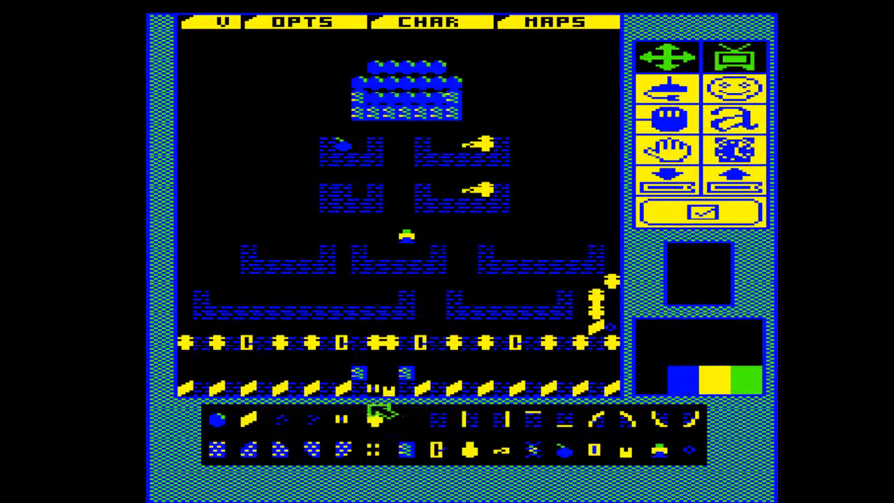
{"action": "mouse_move", "coordinate": [515, 208]}
{"action": "left_mouse_down"}
{"action": "mouse_move", "coordinate": [349, 203]}
{"action": "mouse_move", "coordinate": [530, 200]}
{"action": "left_mouse_up"}
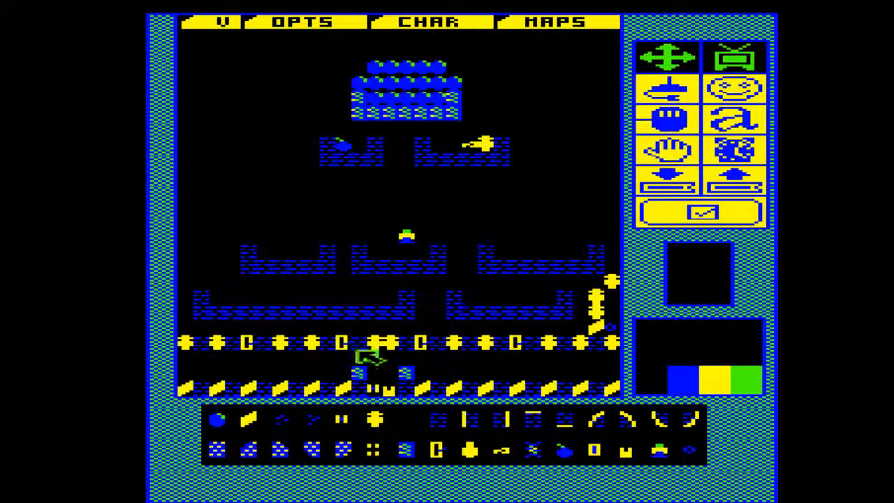
{"action": "left_click", "coordinate": [410, 237]}
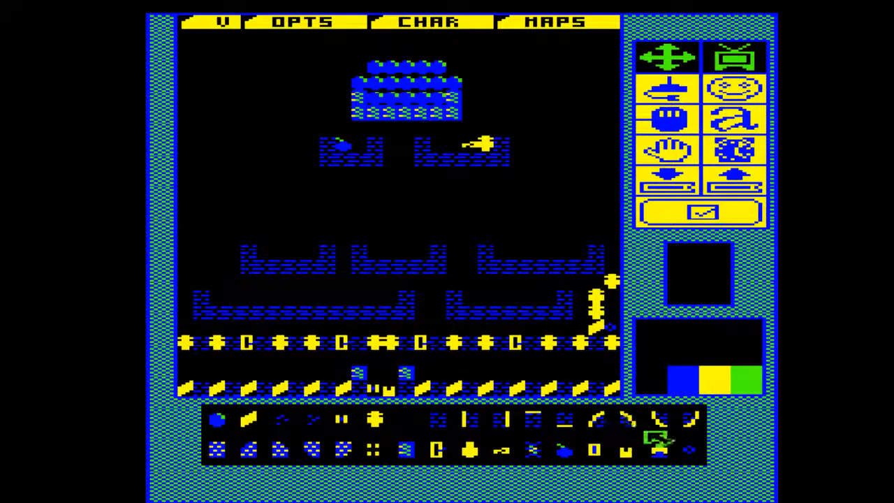
{"action": "left_click", "coordinate": [659, 451]}
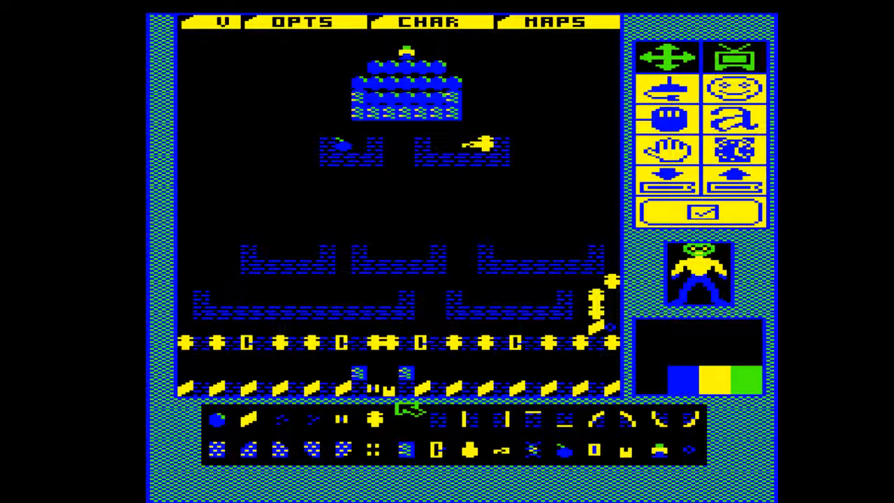
Draw a wider U-shaped brick platform below the bomb's platform, with its left wall one tile taller than the right
{"action": "left_click", "coordinate": [440, 420]}
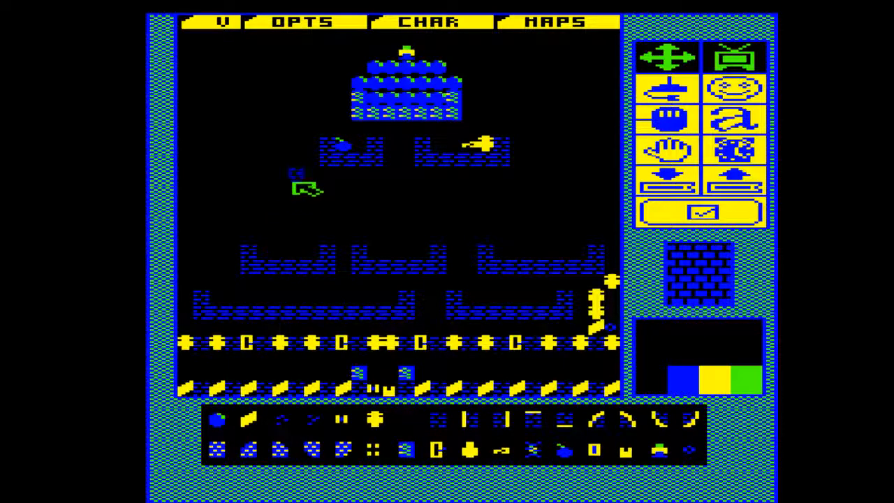
{"action": "mouse_move", "coordinate": [308, 189]}
{"action": "left_mouse_down"}
{"action": "mouse_move", "coordinate": [308, 204]}
{"action": "mouse_move", "coordinate": [398, 206]}
{"action": "left_mouse_up"}
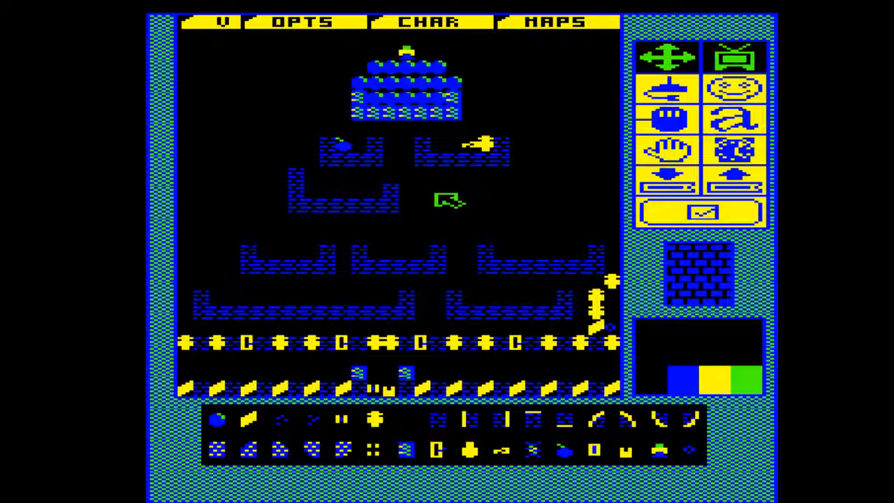
Draw a matching U-shaped brick platform to the right of the newest one, and erase the extra top tile of the left platform's taller wall
{"action": "mouse_move", "coordinate": [429, 204]}
{"action": "left_mouse_down"}
{"action": "mouse_move", "coordinate": [517, 208]}
{"action": "mouse_move", "coordinate": [532, 189]}
{"action": "left_mouse_up"}
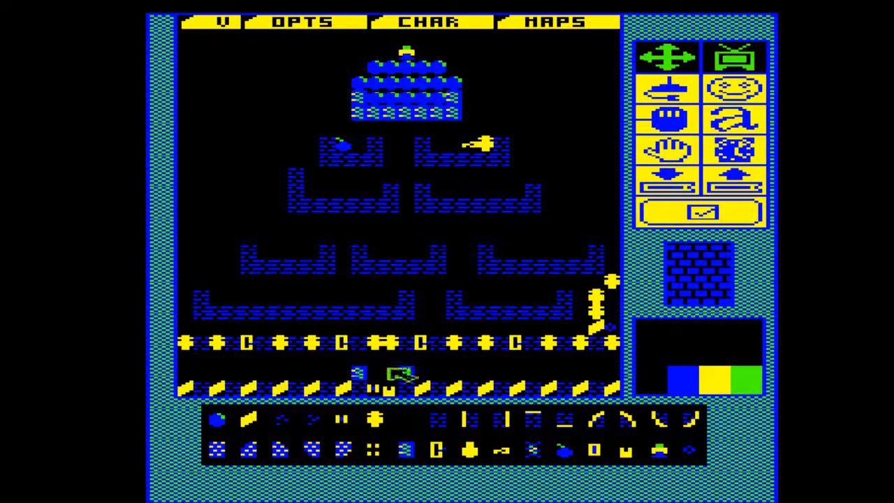
{"action": "left_click", "coordinate": [407, 422]}
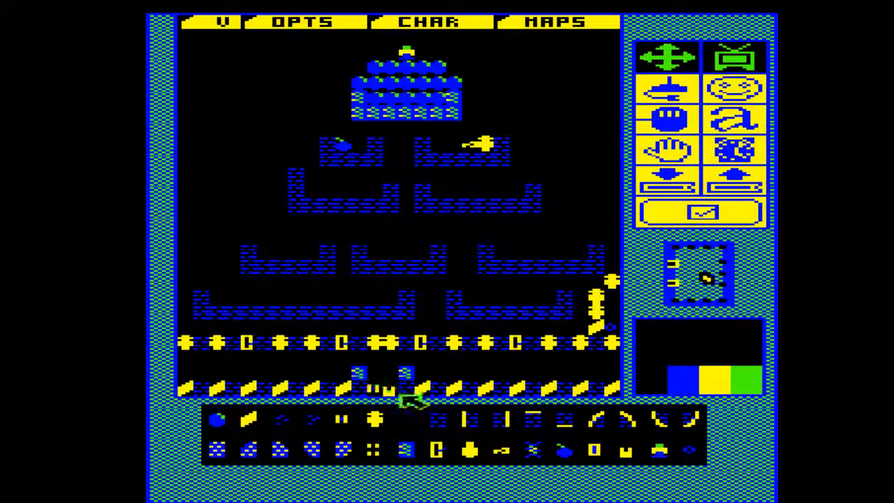
{"action": "left_click", "coordinate": [412, 421]}
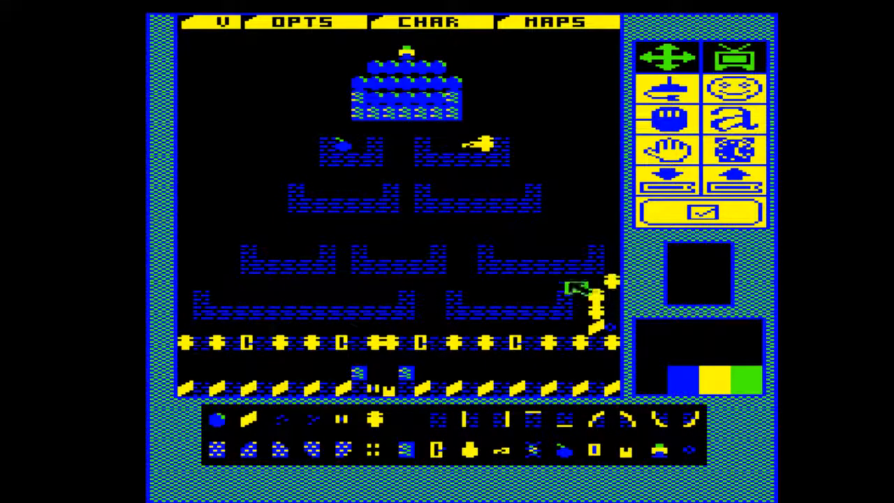
Erase the two wide U-shaped brick platforms directly above the brick-and-skull row
{"action": "mouse_move", "coordinate": [566, 312]}
{"action": "left_mouse_down"}
{"action": "mouse_move", "coordinate": [216, 314]}
{"action": "mouse_move", "coordinate": [247, 301]}
{"action": "left_mouse_up"}
{"action": "left_click_drag", "start_coordinate": [372, 301], "coordinate": [438, 302]}
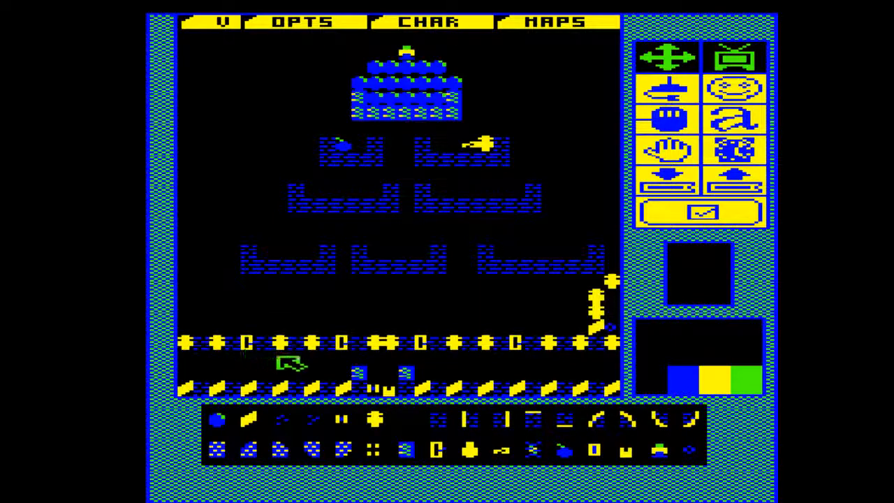
Place a boulder directly under each of the three rightmost cages, and put yellow slanted tiles beside and beneath each boulder
{"action": "left_click", "coordinate": [216, 419]}
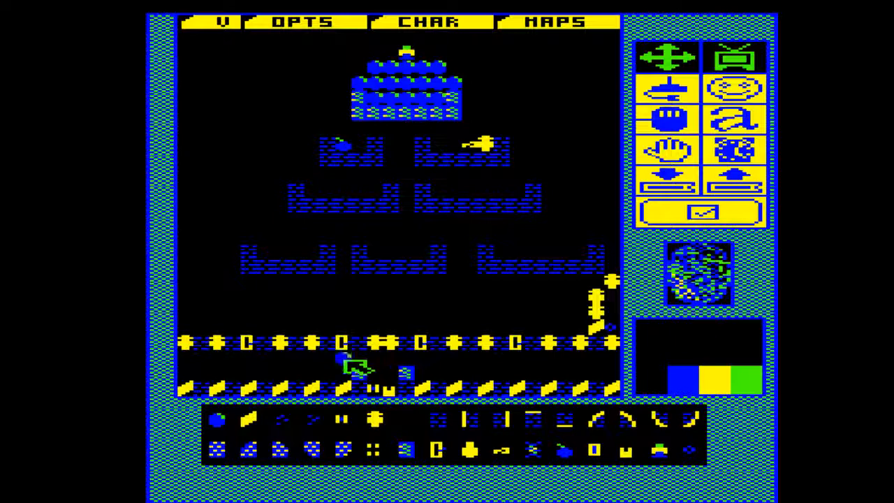
{"action": "left_click", "coordinate": [423, 360]}
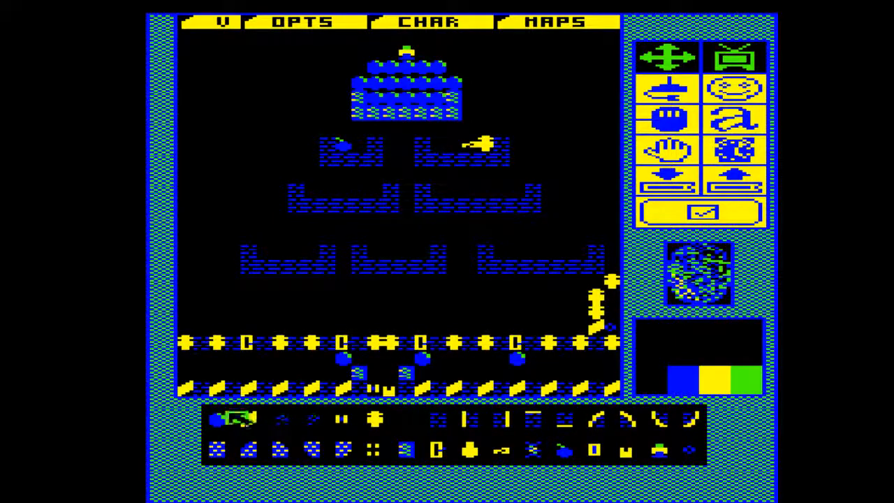
{"action": "left_click", "coordinate": [250, 419]}
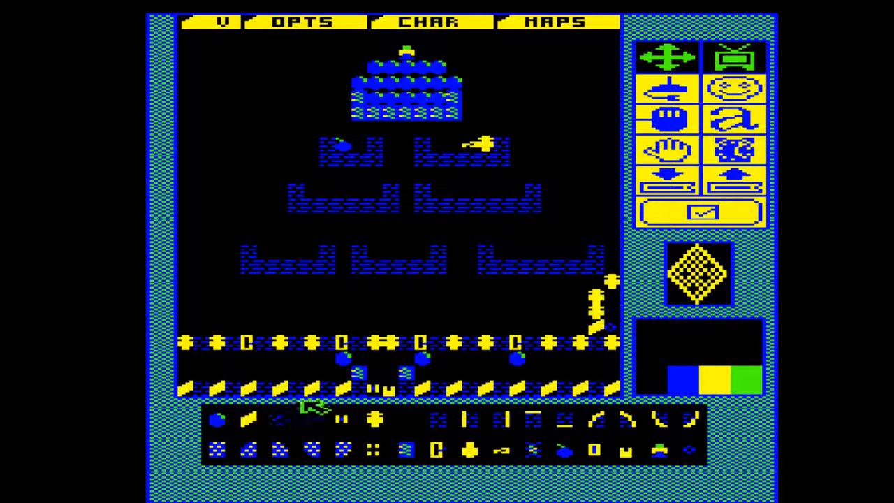
{"action": "left_click", "coordinate": [342, 371]}
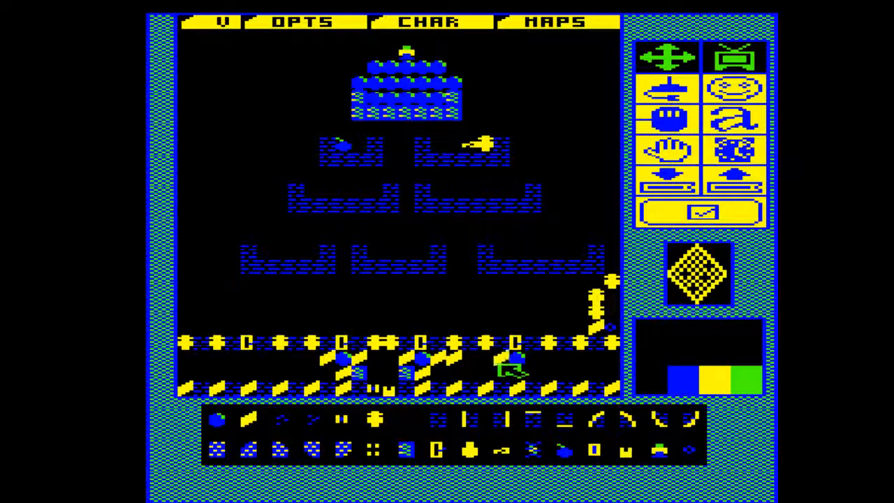
{"action": "left_click", "coordinate": [518, 372]}
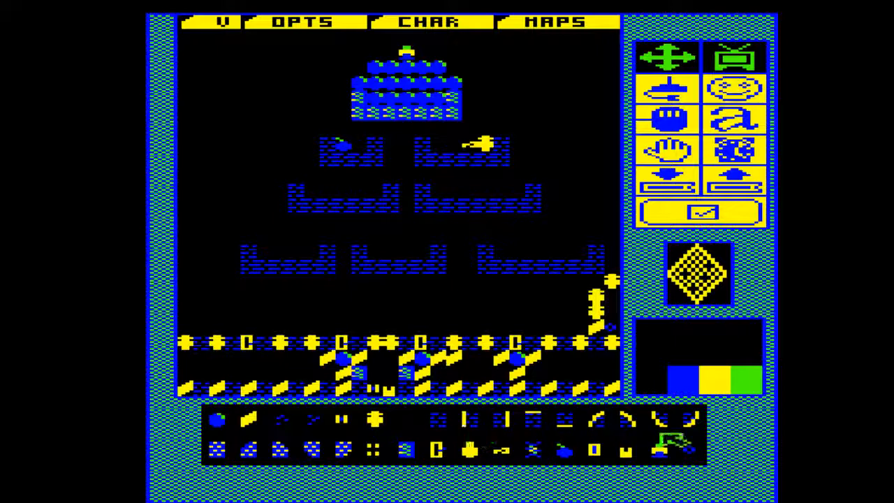
Place small blue diamond tiles in the bottom corridor at its right end, between the two right boulders and beside the left blue-green block
{"action": "left_click", "coordinate": [688, 453]}
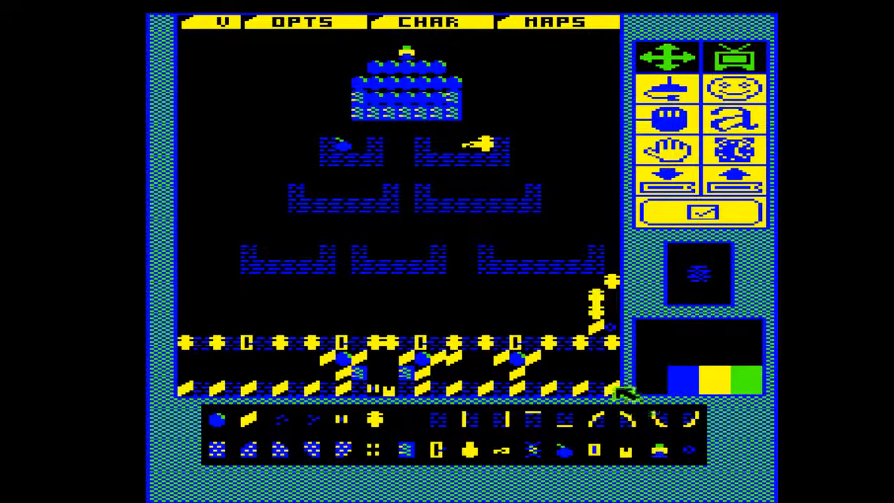
{"action": "left_click", "coordinate": [612, 373]}
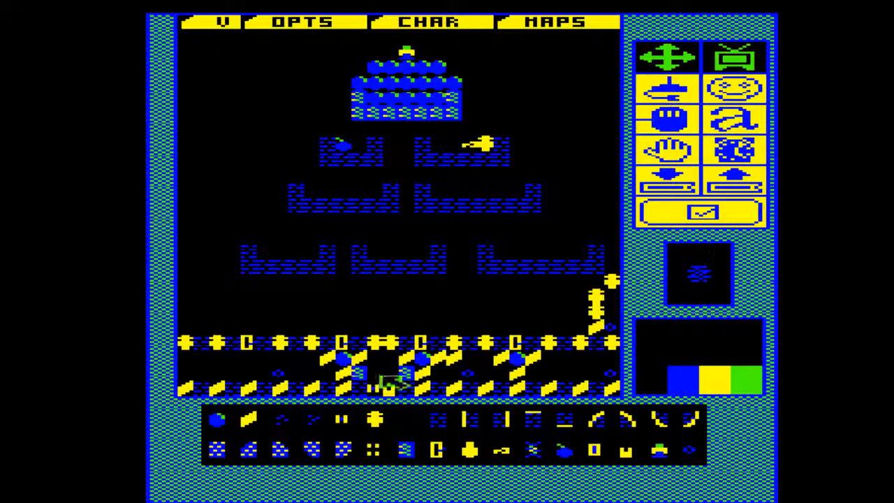
{"action": "left_click", "coordinate": [412, 419]}
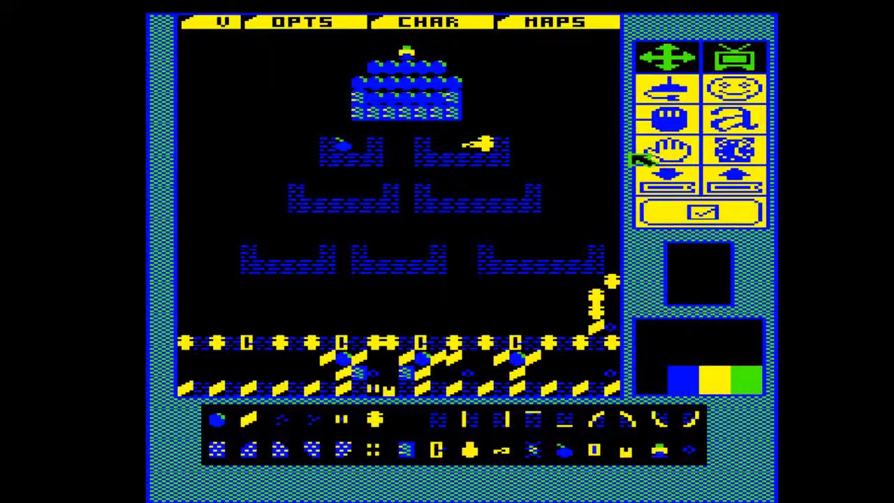
Leave map D to look over map E, and open map H
{"action": "left_click", "coordinate": [559, 28]}
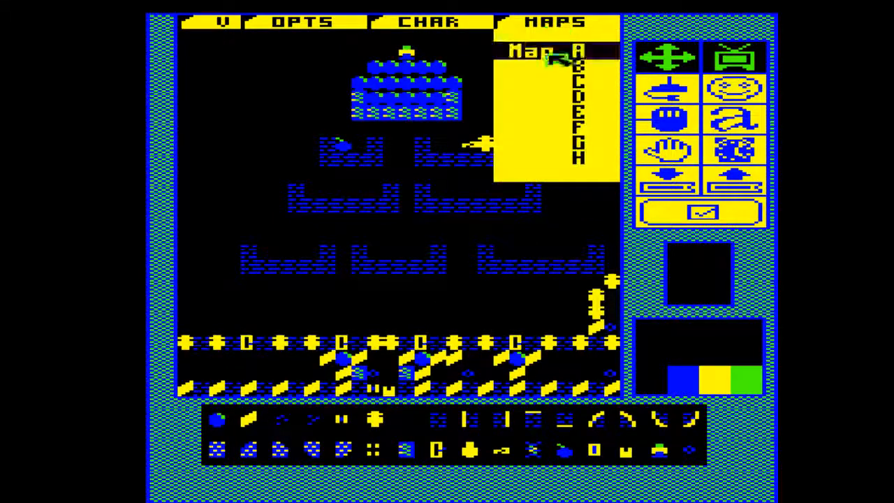
{"action": "left_click", "coordinate": [558, 96]}
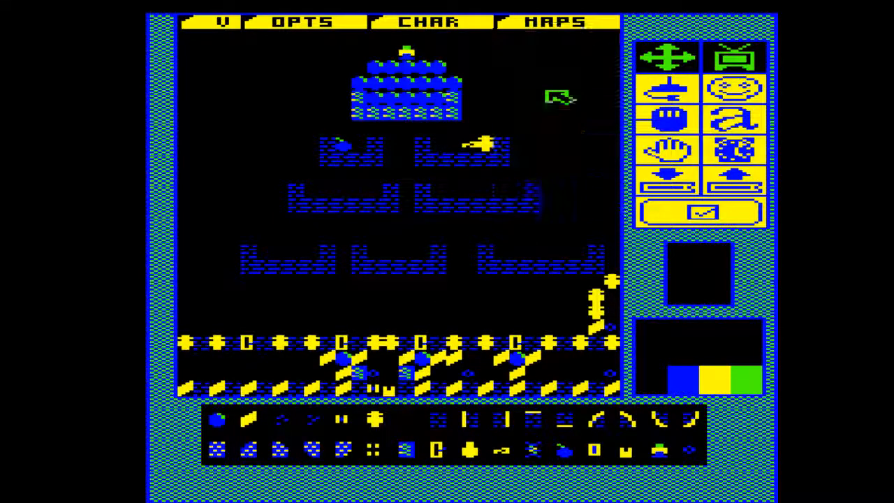
{"action": "left_click", "coordinate": [588, 22]}
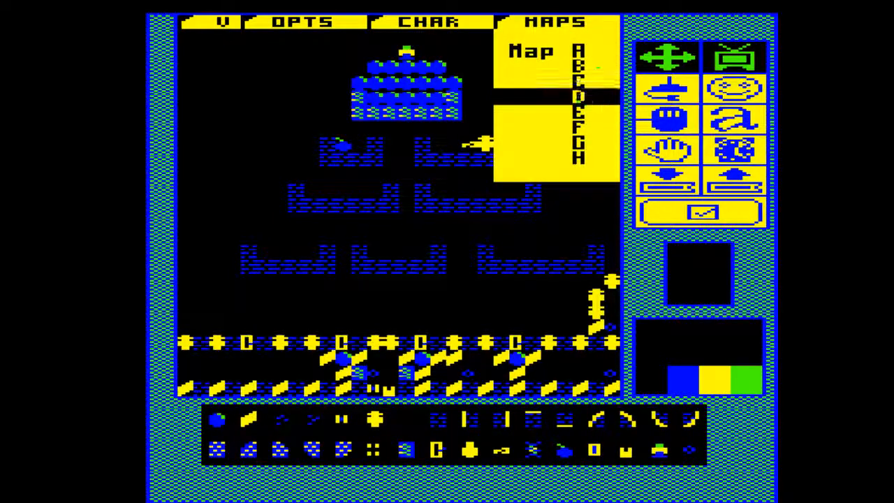
{"action": "left_click", "coordinate": [580, 111]}
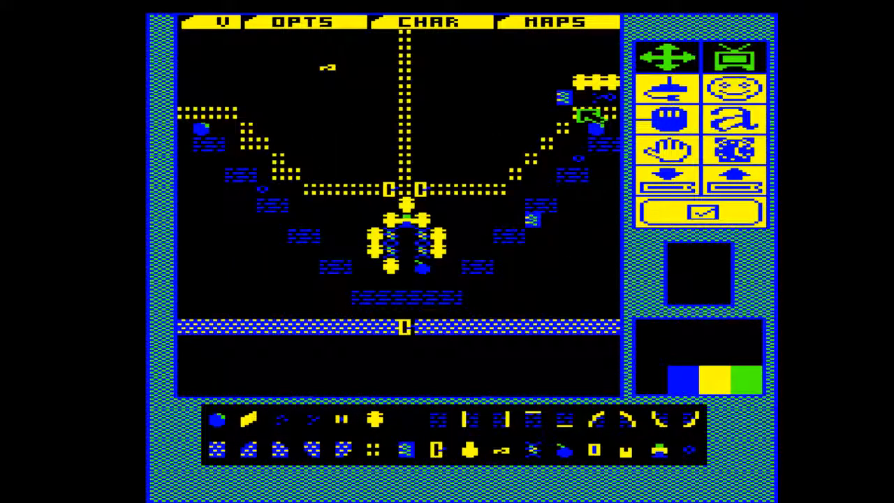
{"action": "left_click", "coordinate": [590, 23]}
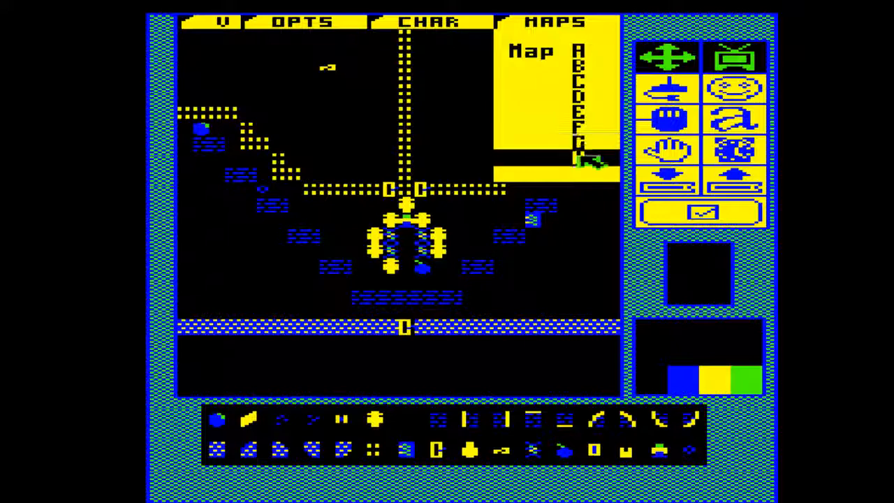
{"action": "left_click", "coordinate": [590, 157]}
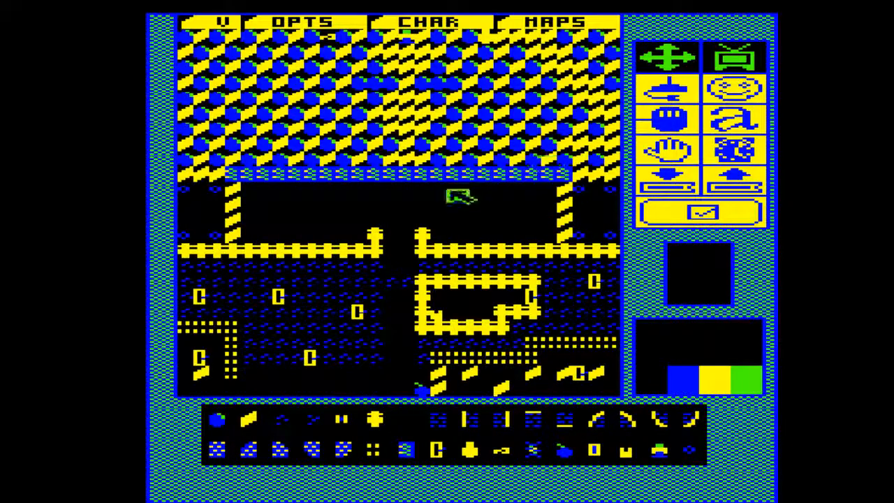